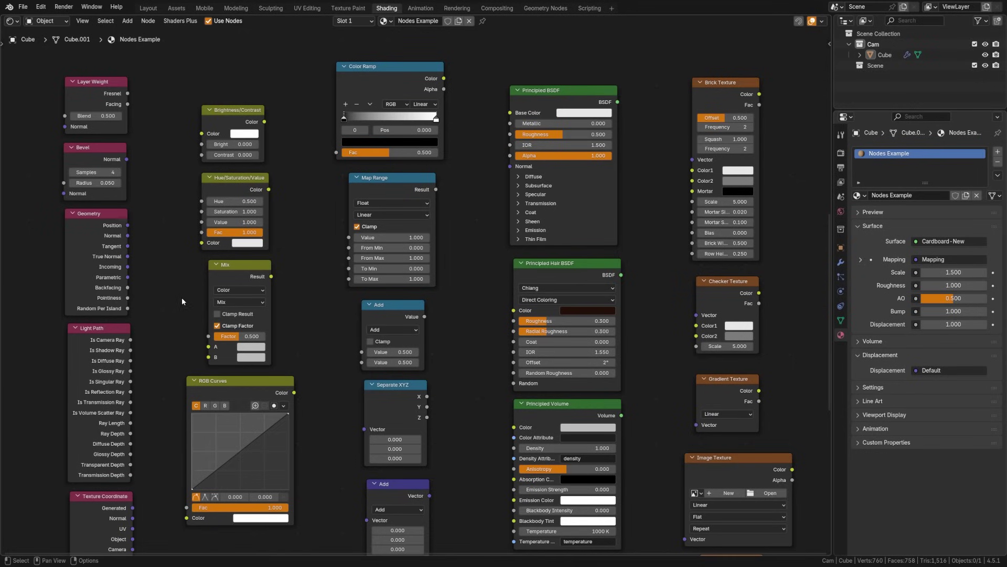
left_click(12, 21)
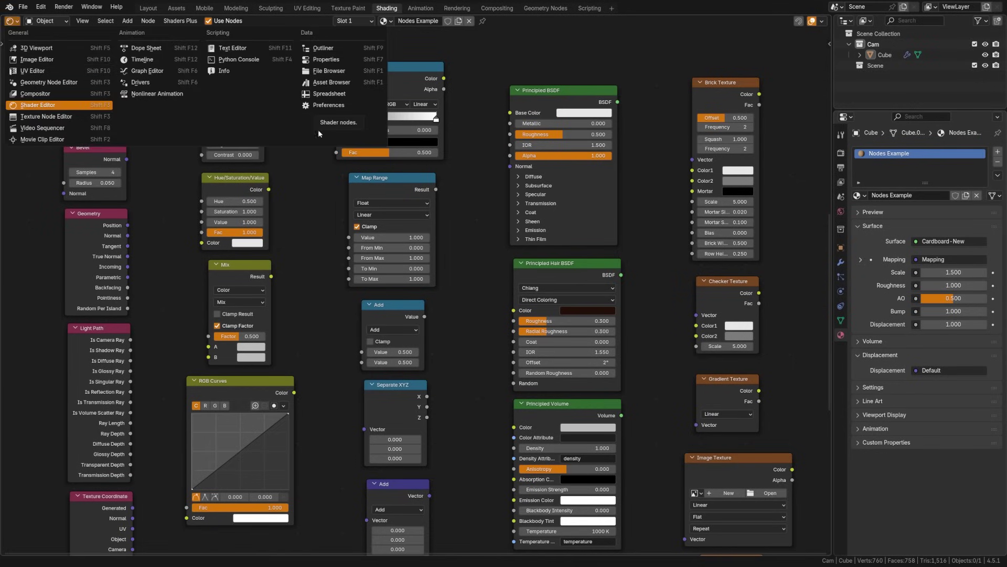
key("Escape")
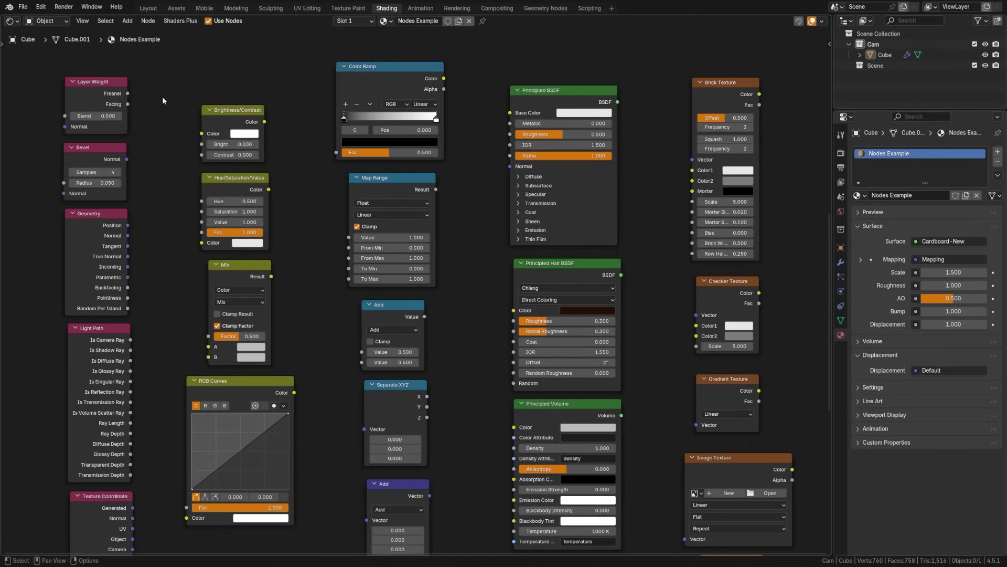
key("shift+a")
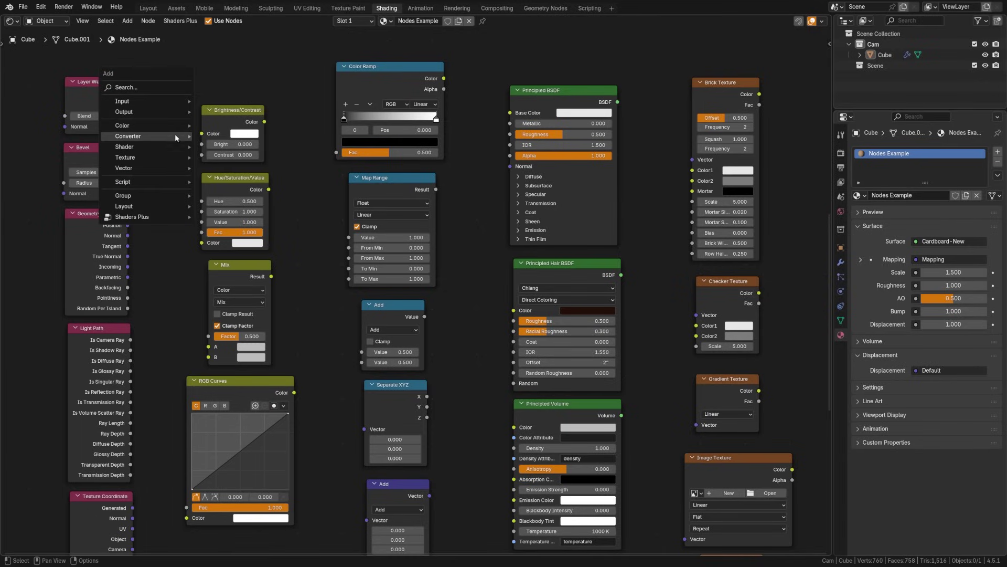
mouse_move(169, 147)
left_click(128, 21)
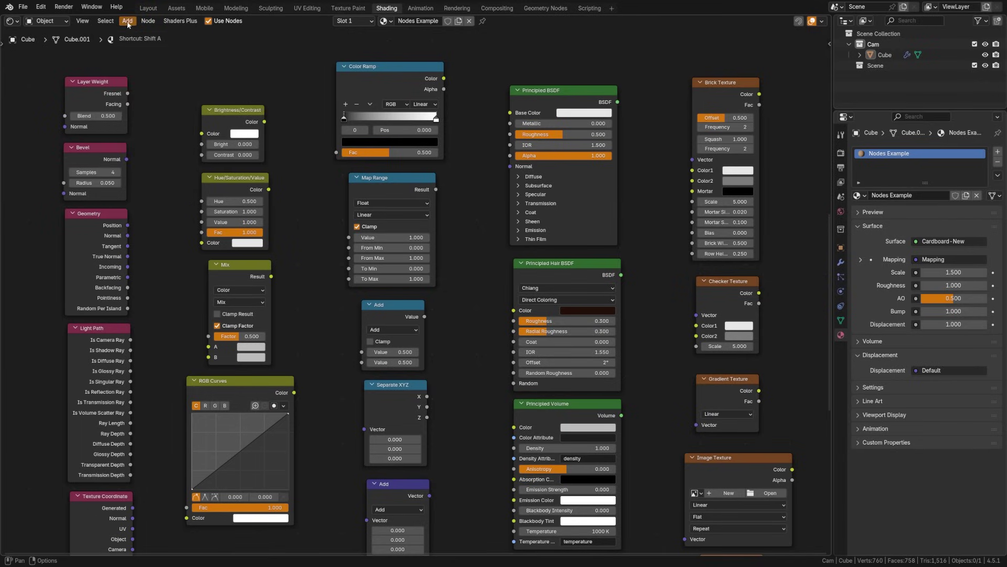
left_click(128, 23)
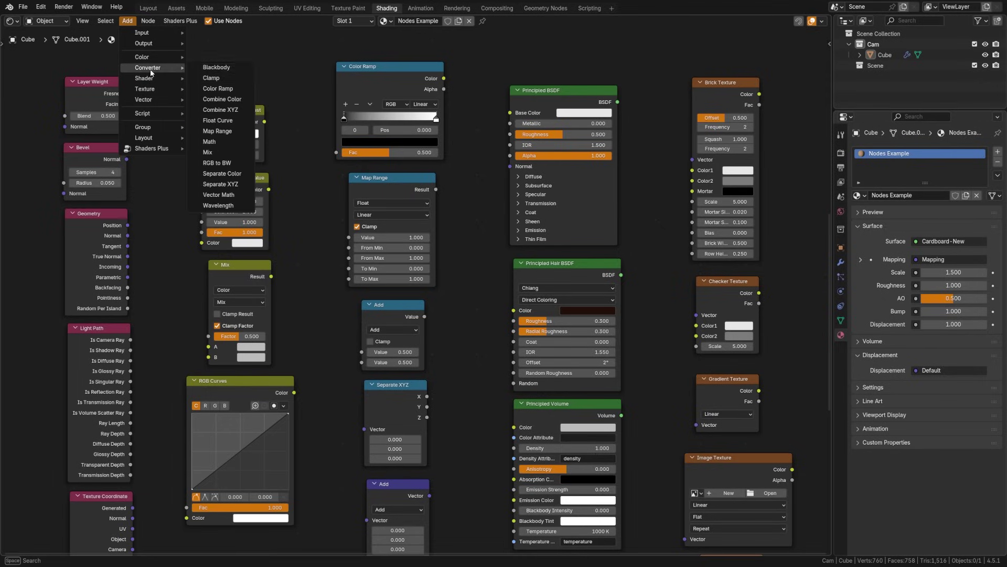
left_click(261, 84)
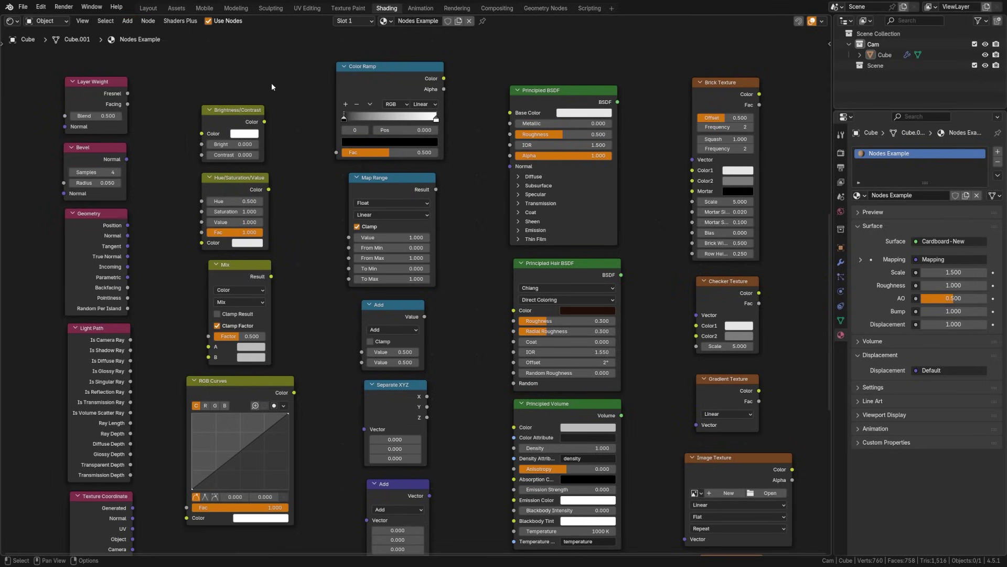
- Search for a Bump node, place it between the Brightness/Contrast and Color Ramp nodes, and delete it
key("shift+a")
left_click(272, 84)
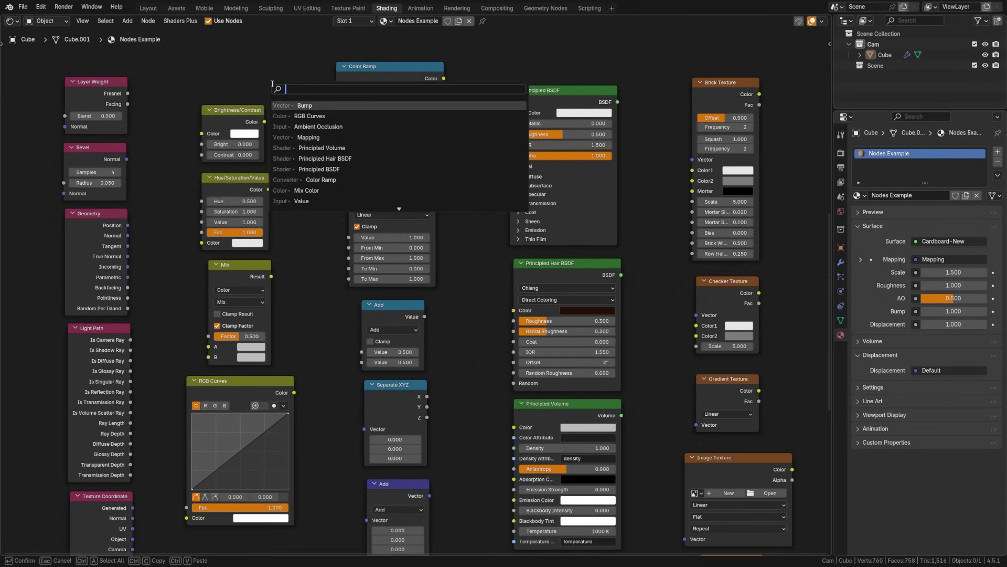
type("bump")
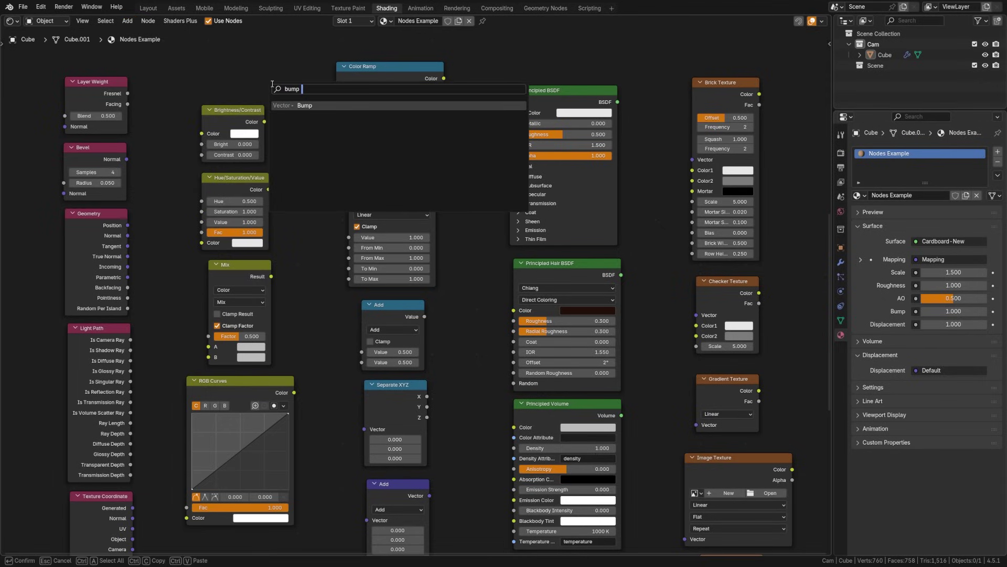
key("Return")
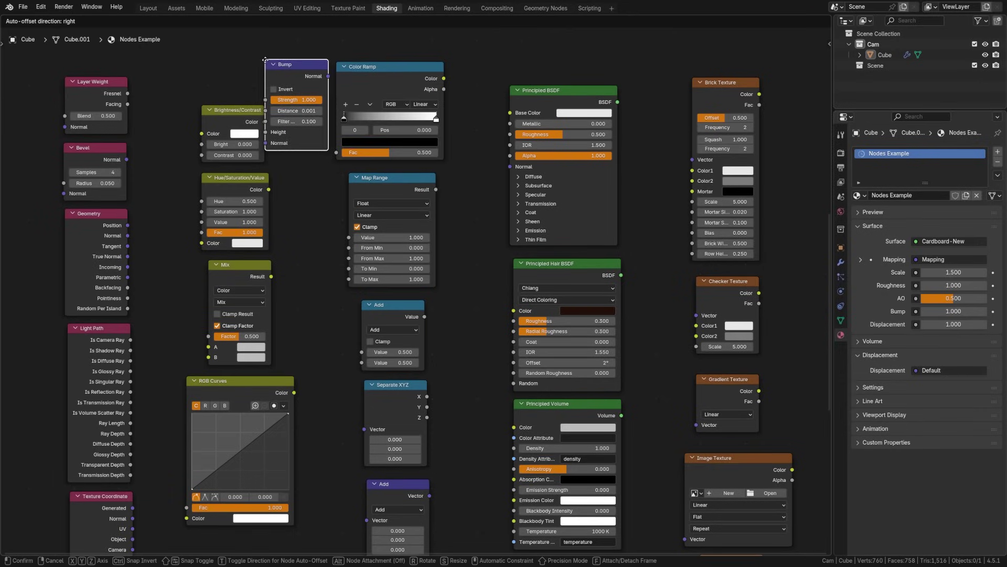
left_click(266, 60)
key("x")
- Add an Image Texture node linked from the Color Ramp's Color output above the Principled BSDF, and delete it
middle_click_drag(446, 78, 275, 150)
left_click_drag(331, 103, 333, 103)
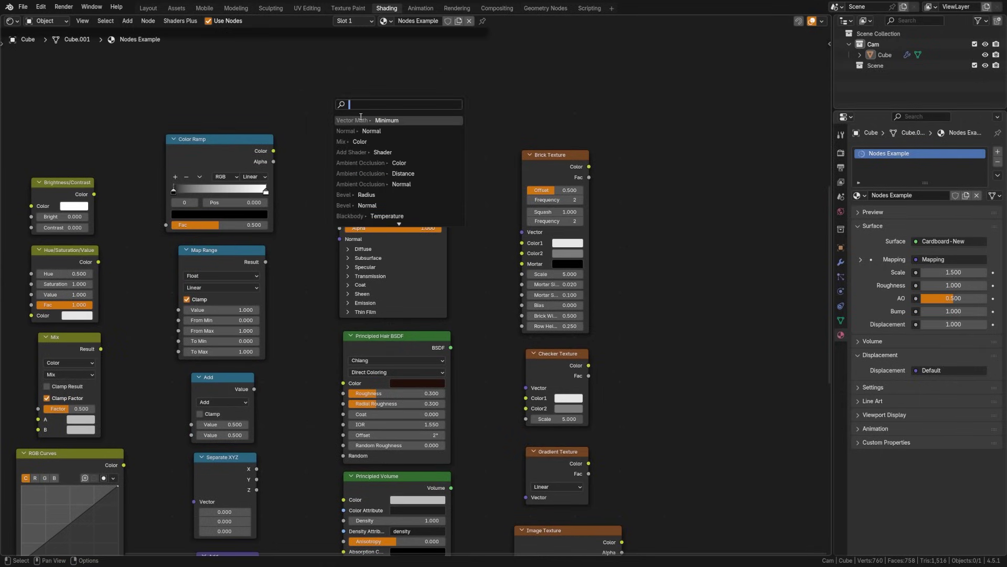
type("image")
key("Return")
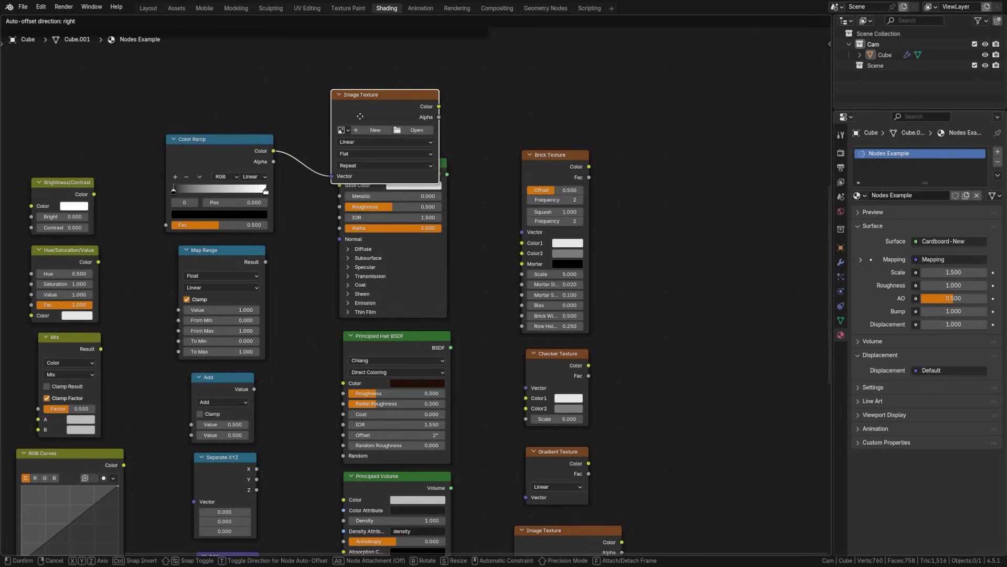
left_click(334, 84)
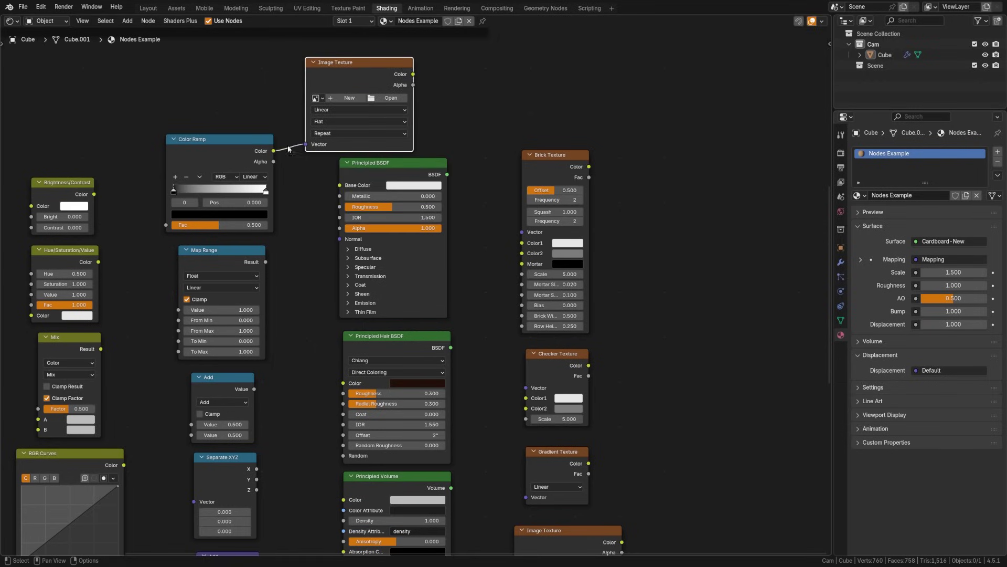
middle_click_drag(351, 83, 467, 84)
left_click_drag(467, 84, 451, 79)
key("x")
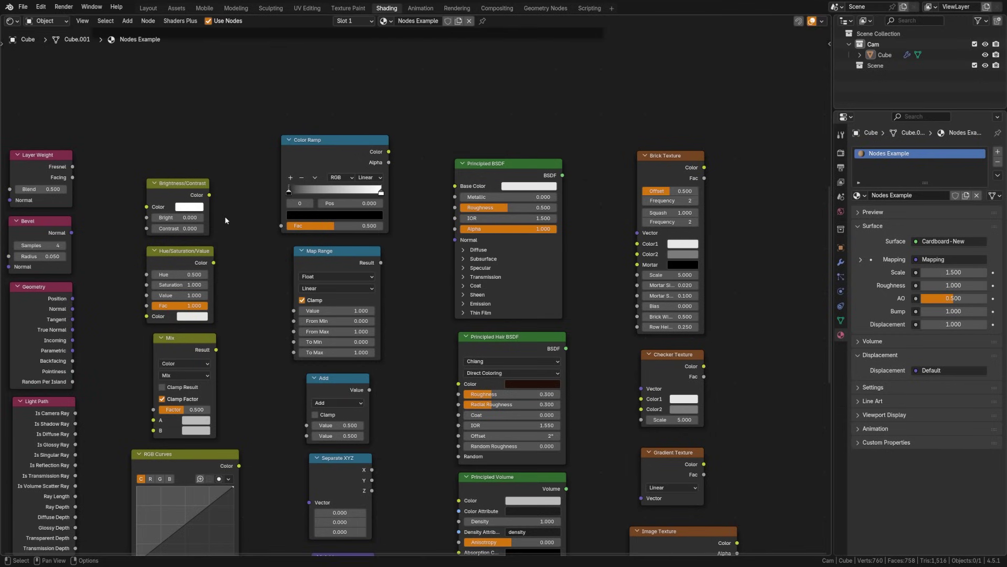
middle_click_drag(199, 296, 270, 260)
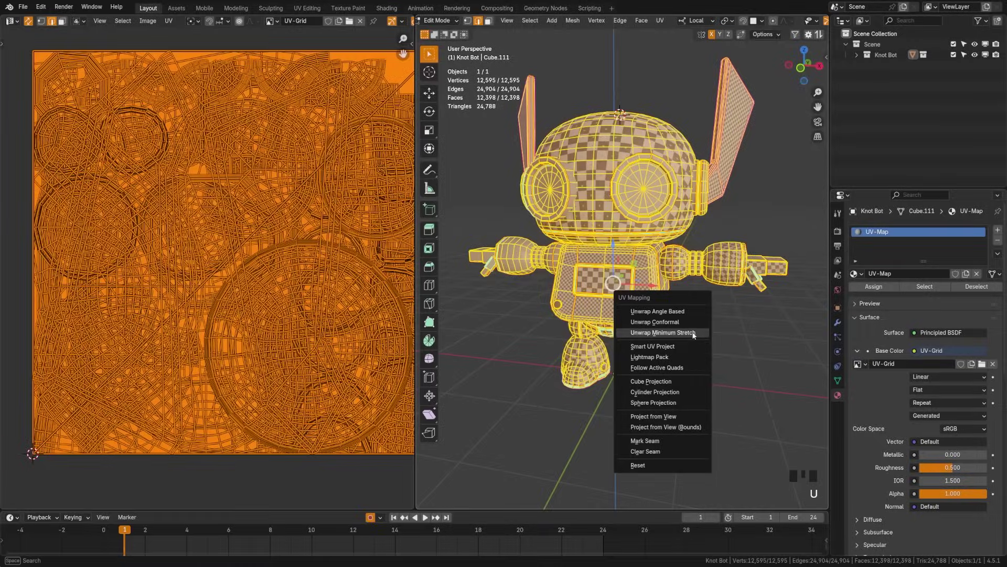
- Unwrap the selected robot mesh with the Minimum Stretch method and leave Edit Mode
left_click(663, 333)
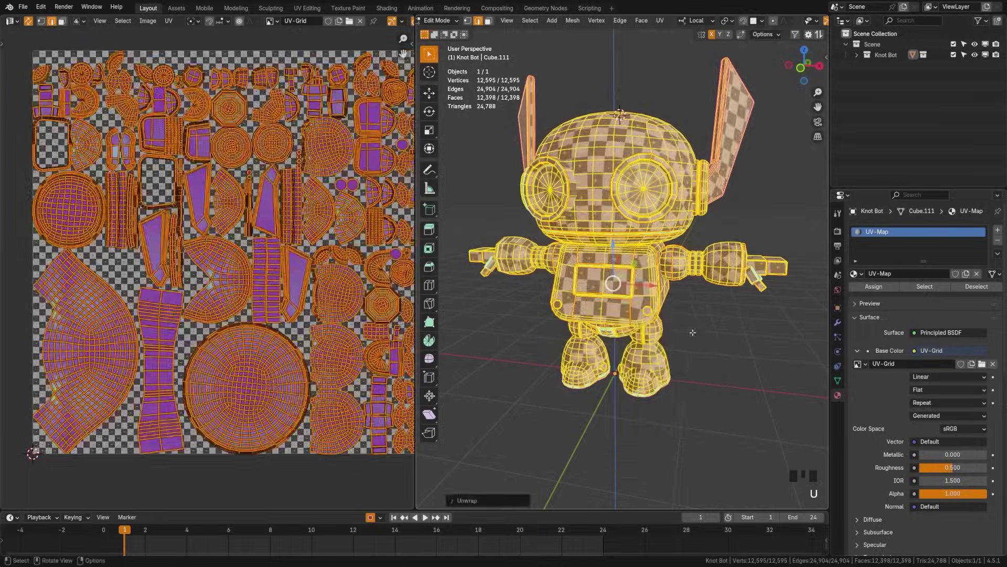
key("Tab")
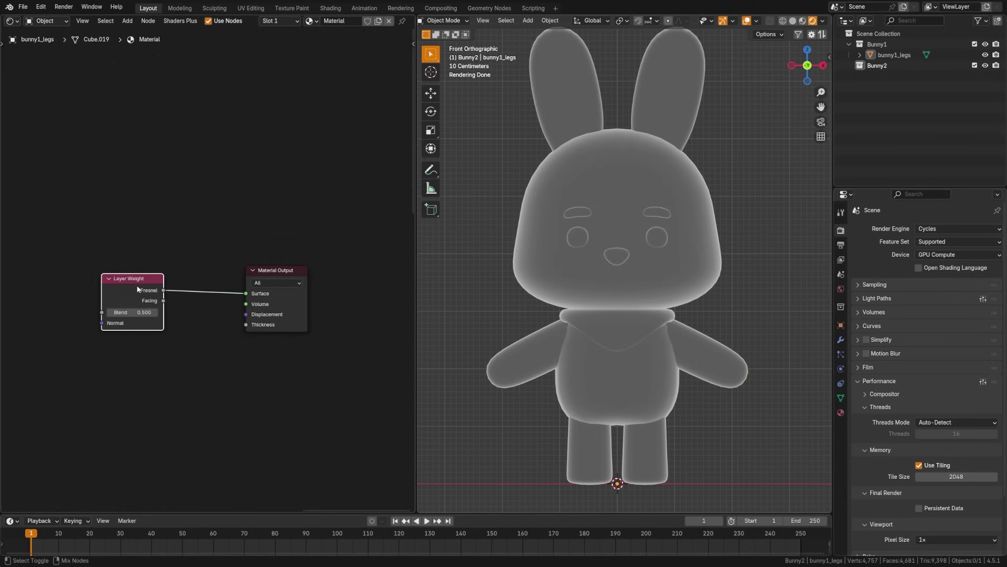
- Preview the Layer Weight node's Fresnel output on the bunny and lower the node's Blend value
left_click(138, 289, "ctrl+shift")
left_click(138, 289, "ctrl+shift")
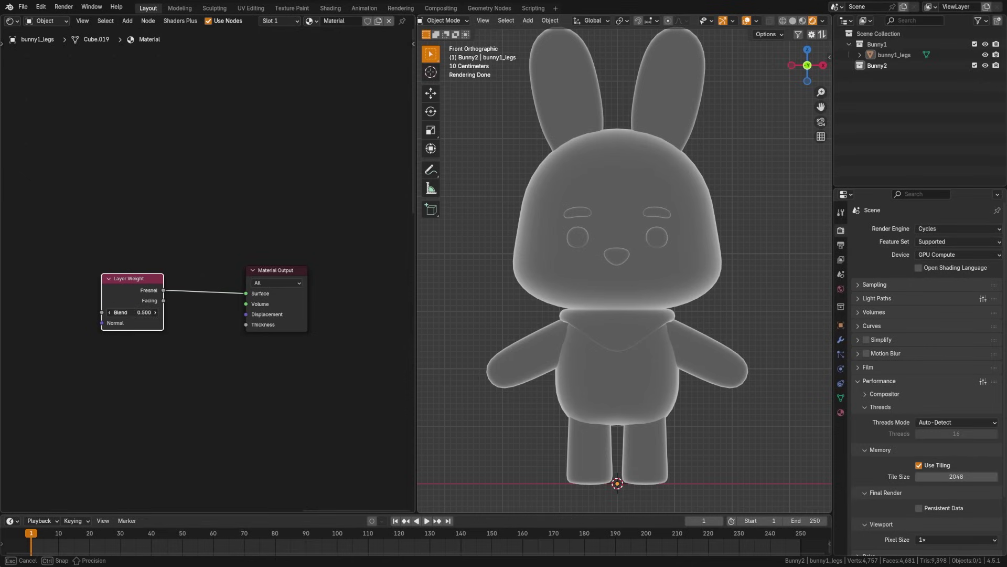
mouse_move(132, 312)
left_mouse_down()
mouse_move(158, 312)
mouse_move(110, 313)
mouse_move(120, 312)
left_mouse_up()
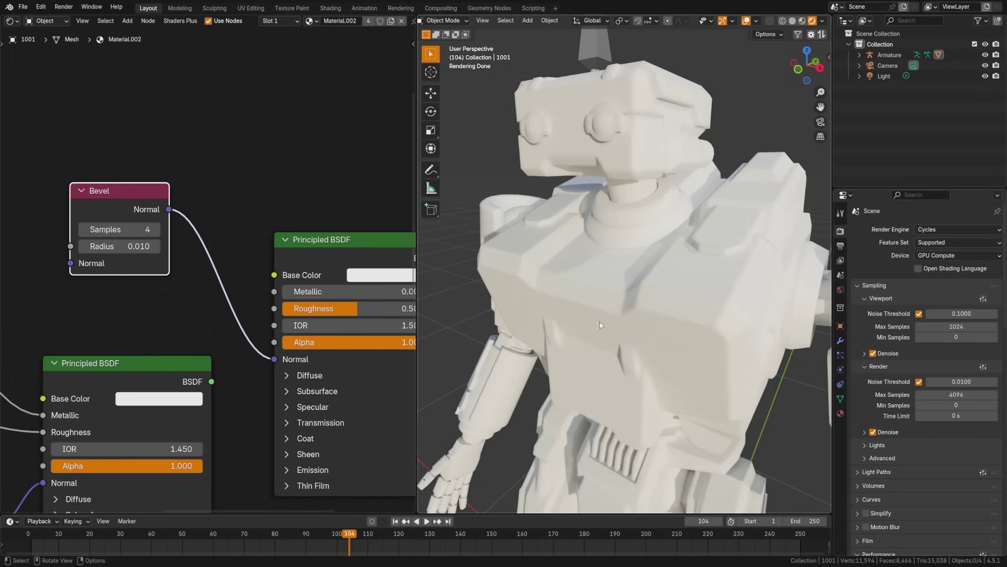
- Set the Bevel node's radius to 0.005 and inspect the robot's edges in the rendered view
left_click(133, 246)
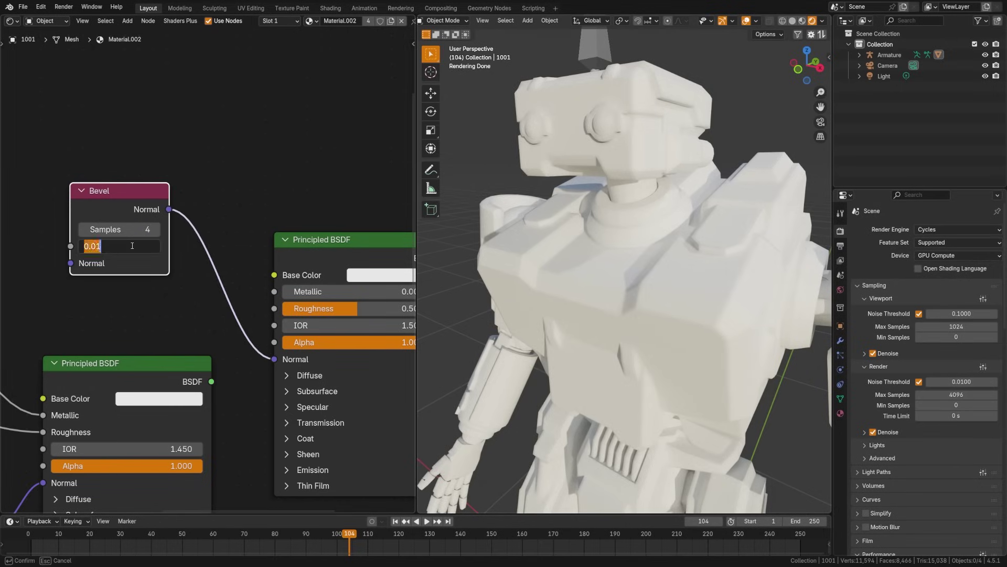
type("0.005")
key("Return")
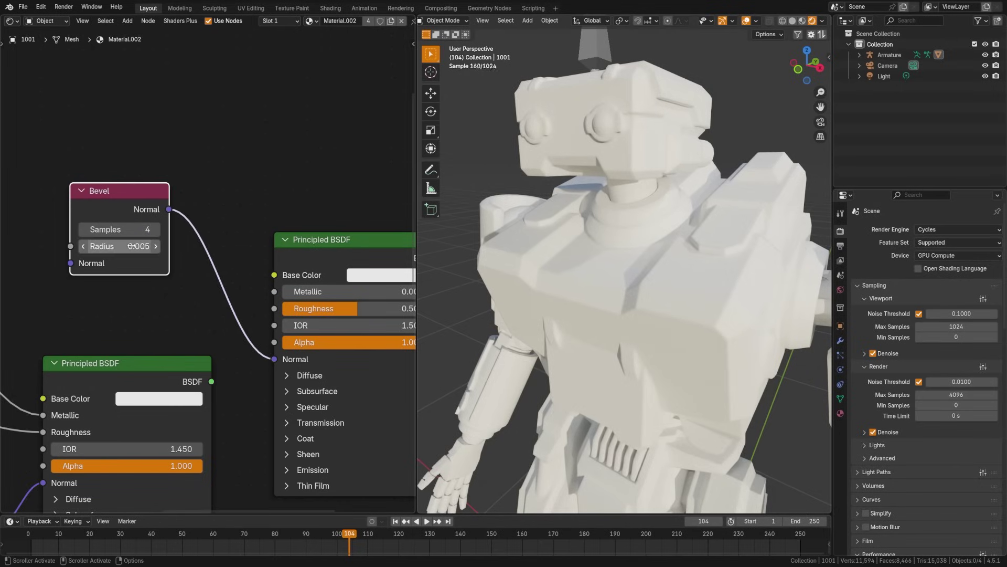
scroll(132, 246, "down", 4)
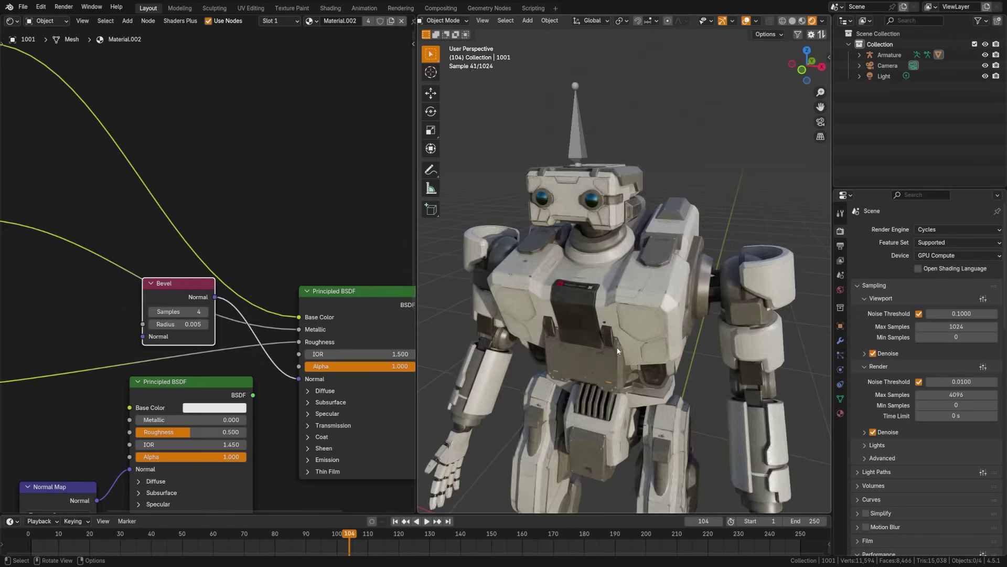
middle_click_drag(616, 344, 662, 344)
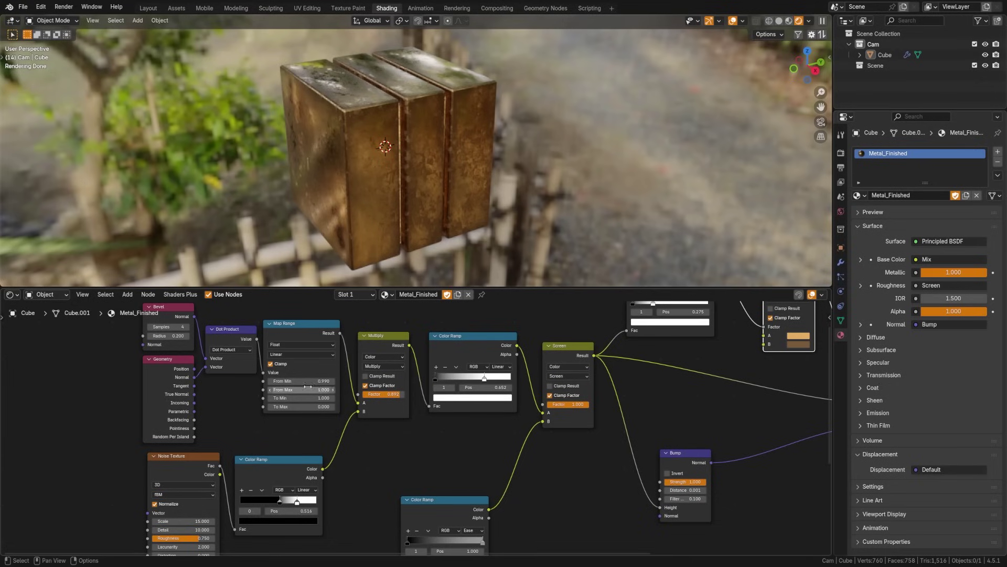
- Preview the Color Ramp fed by the Multiply node on the cube and examine the metal material's node network enlarged
middle_click_drag(264, 373, 261, 382)
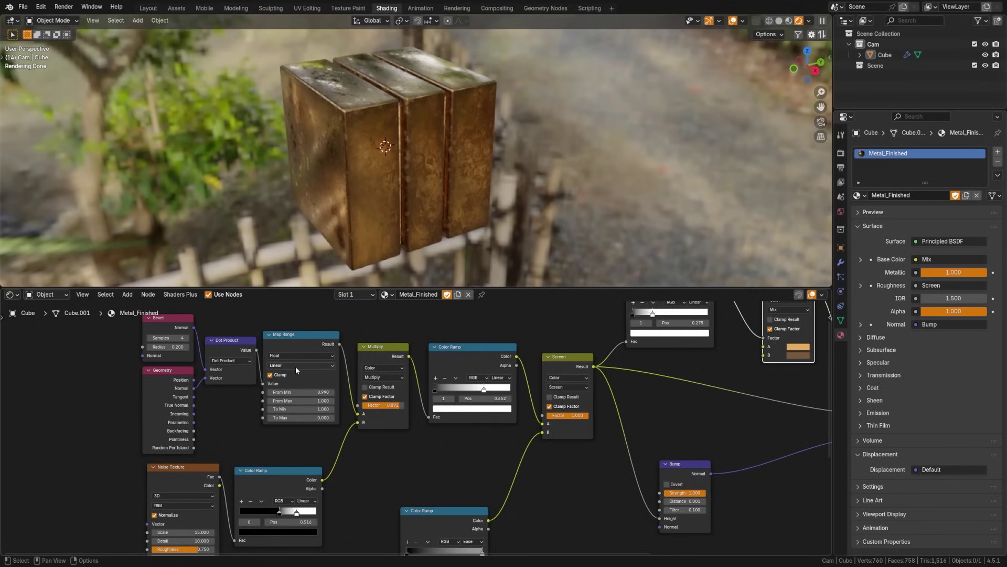
left_click(455, 350, "ctrl+shift")
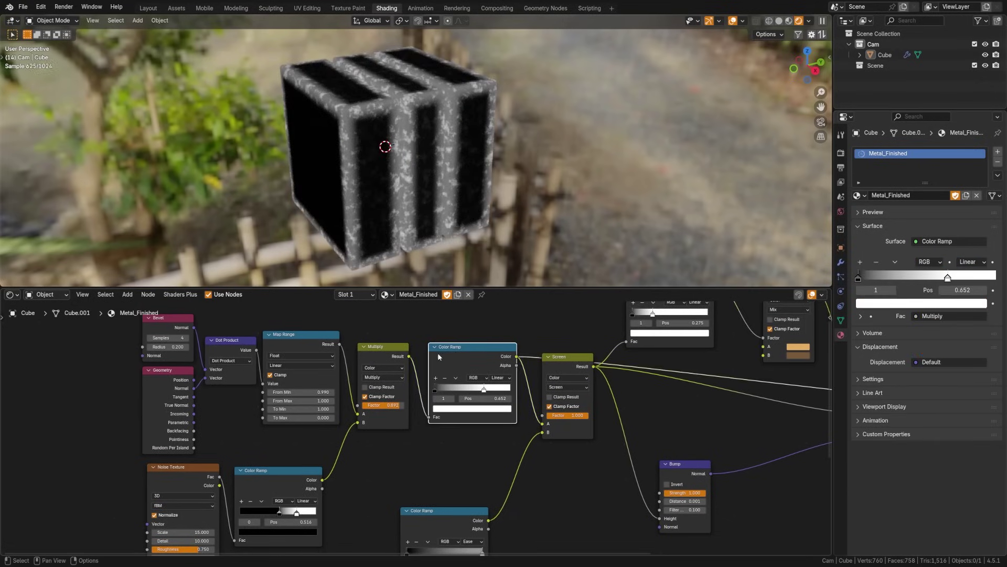
key("ctrl+space")
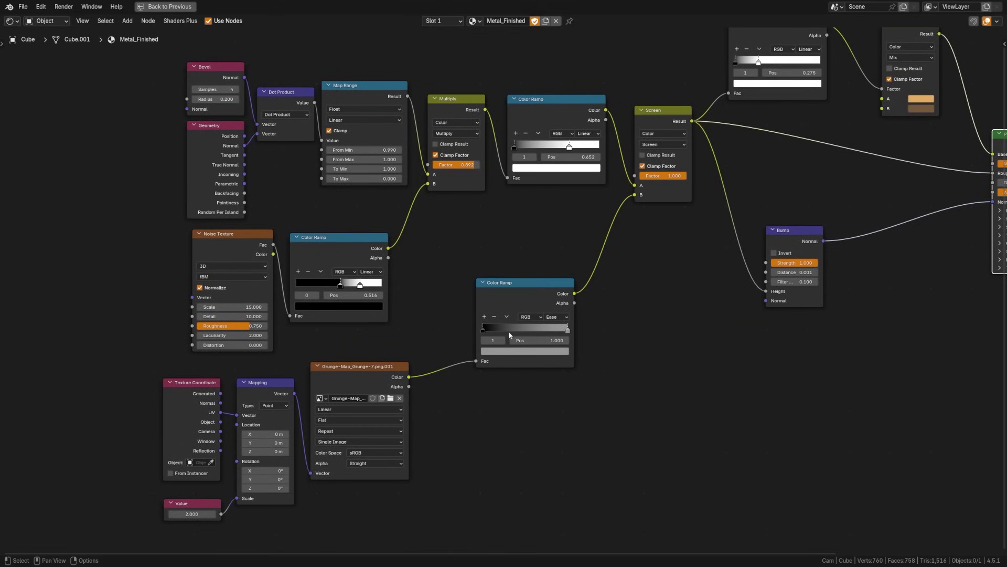
key("ctrl+space")
mouse_move(345, 190)
middle_mouse_down()
mouse_move(467, 184)
mouse_move(398, 213)
middle_mouse_up()
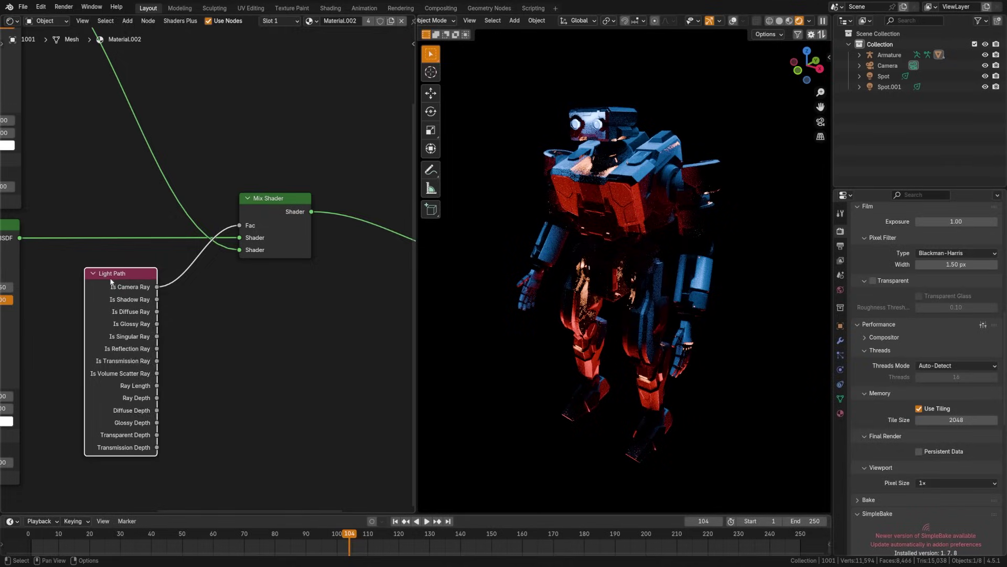
- Preview the Light Path node's Is Camera Ray output on the robot from a slightly different angle
left_click_drag(111, 282, 116, 279)
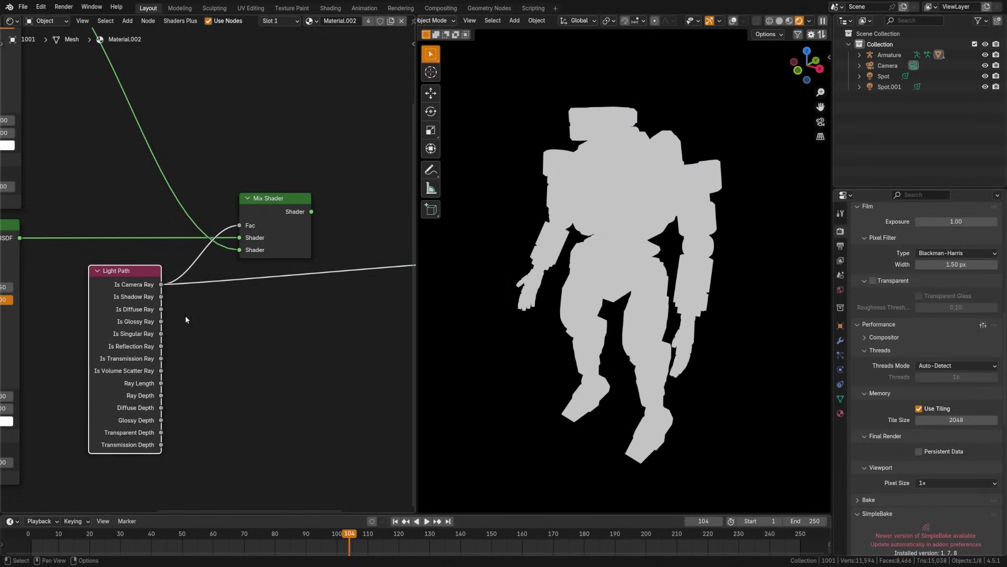
mouse_move(646, 295)
middle_mouse_down()
mouse_move(604, 289)
mouse_move(669, 266)
mouse_move(654, 290)
middle_mouse_up()
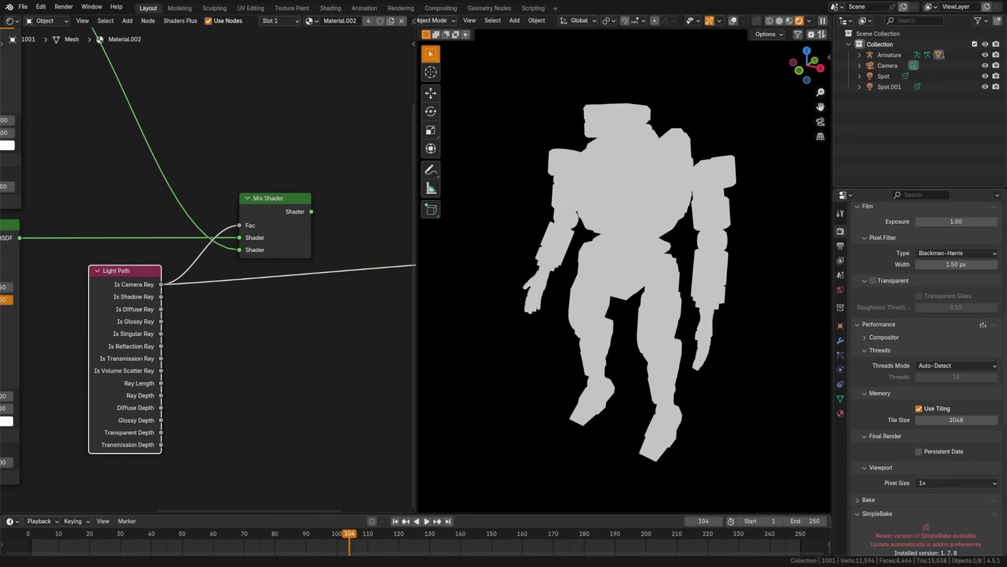
middle_click_drag(146, 281, 155, 279)
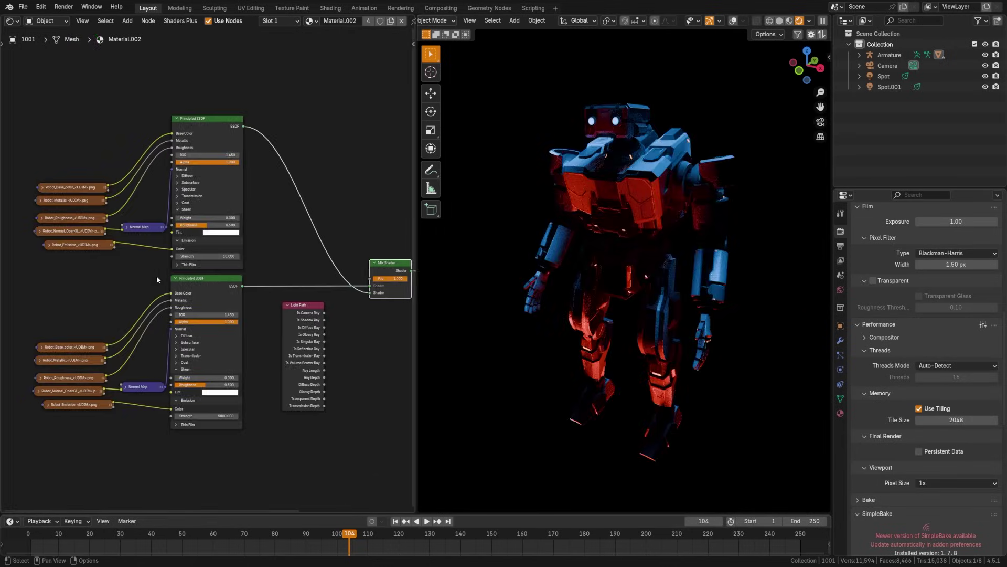
- Connect the Light Path node's Is Camera Ray output to the Mix Shader's Fac input
scroll(155, 279, "up", 2)
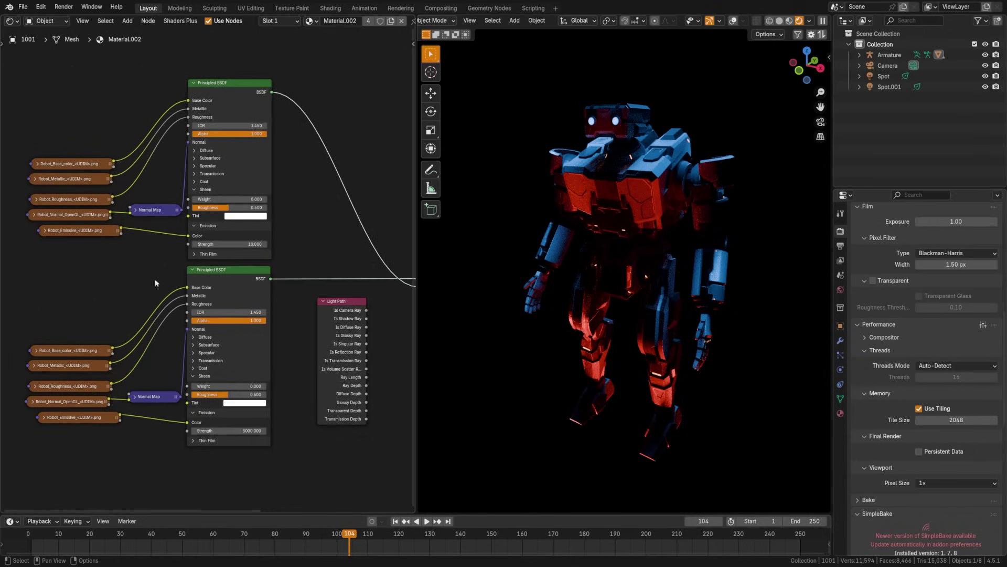
middle_click_drag(264, 310, 160, 316)
middle_click_drag(283, 331, 216, 302)
scroll(233, 344, "up", 4)
left_click_drag(140, 296, 166, 282)
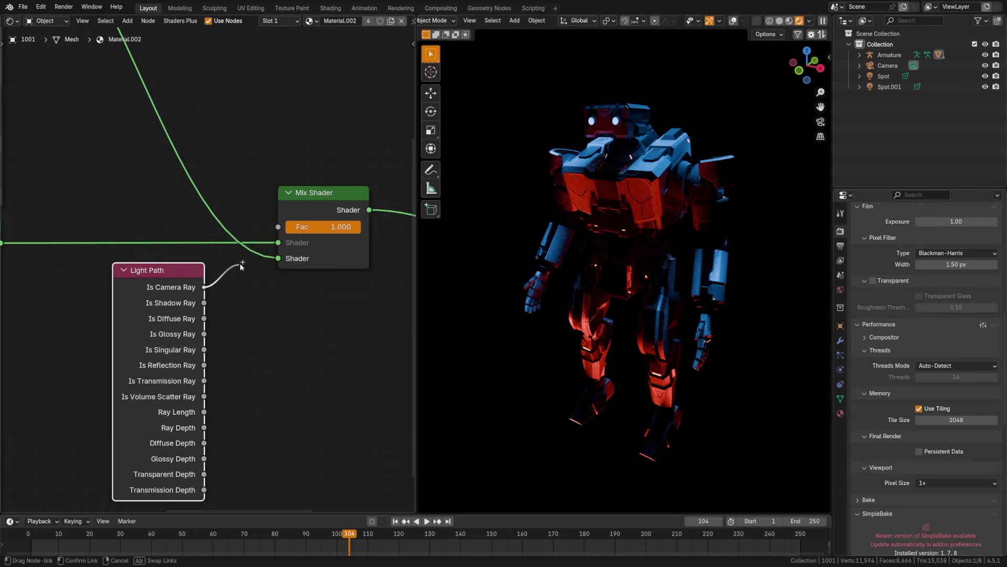
left_click_drag(271, 229, 277, 227)
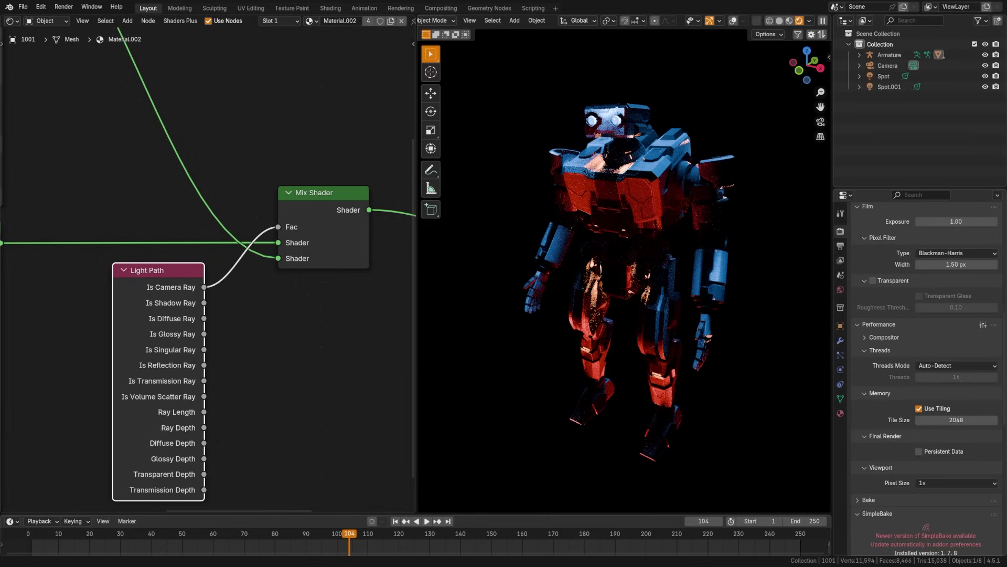
- Shift the Light Path node slightly and set the lower Principled BSDF's emission strength to 1500
left_click_drag(274, 315, 284, 323)
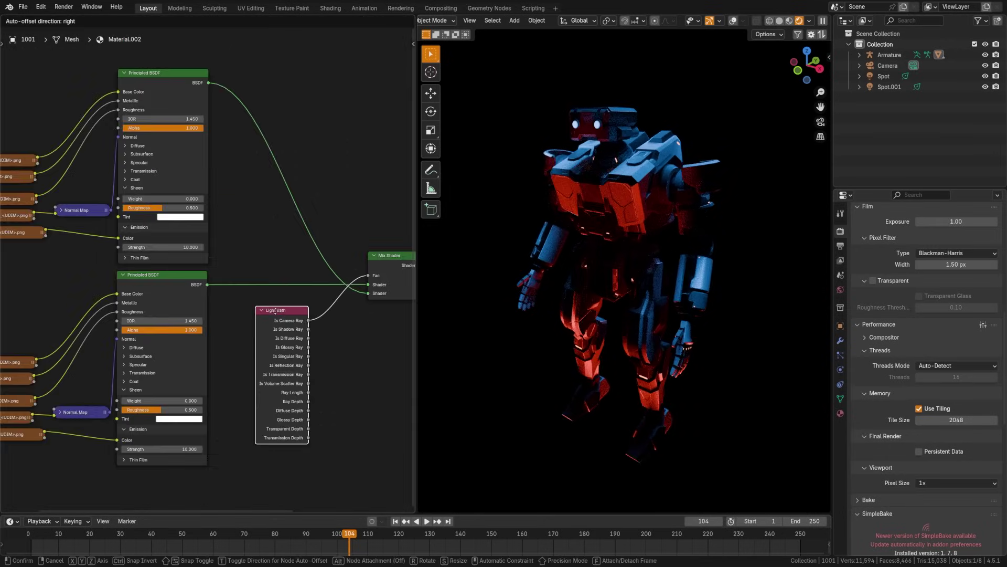
scroll(184, 434, "up", 4)
middle_click_drag(184, 434, 197, 338)
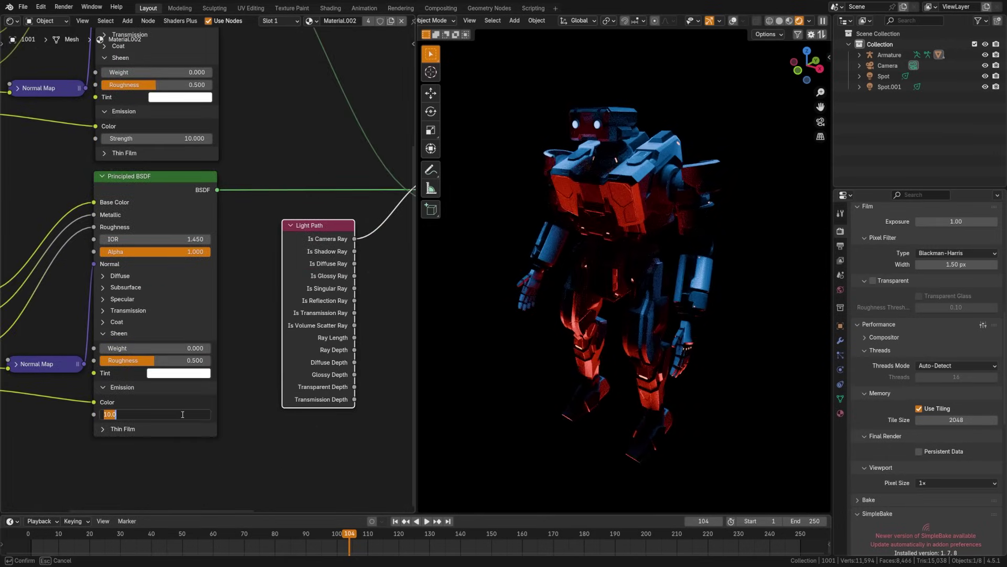
key("Return")
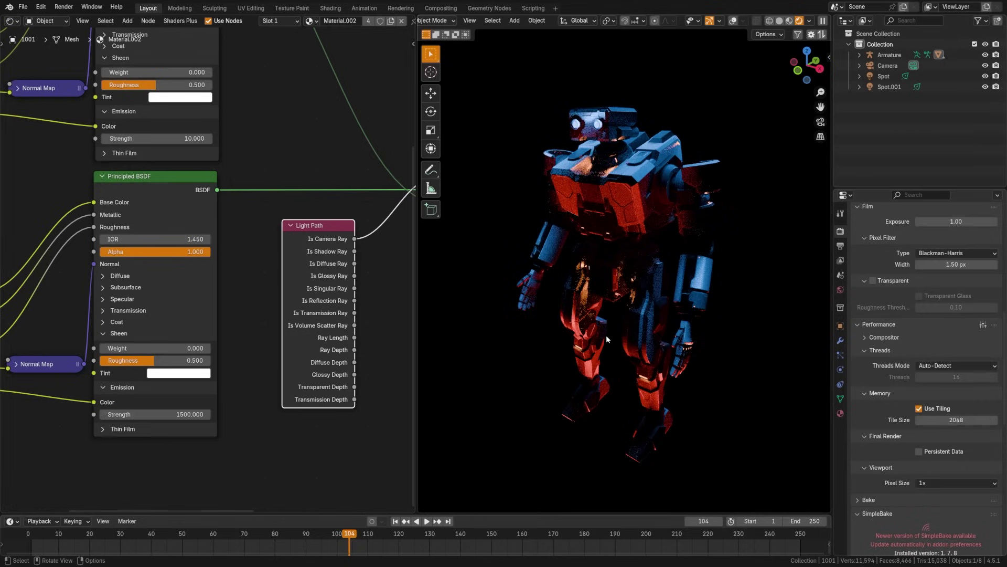
- Set the emission strength to 10 on the lower Principled BSDF and to 0, followed by 1500, on the upper one
left_click_drag(131, 415, 131, 415)
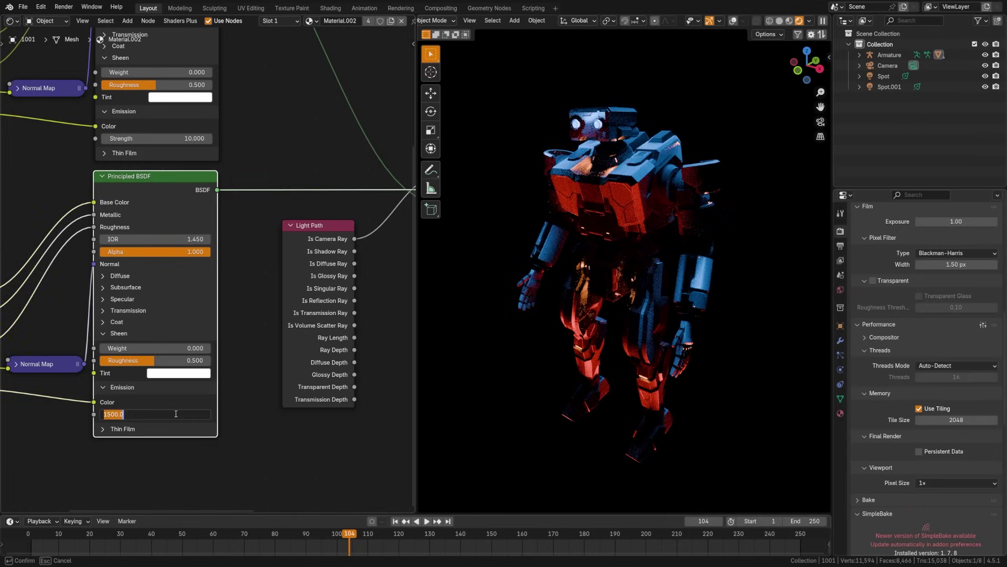
type("10")
key("Return")
left_click(192, 140)
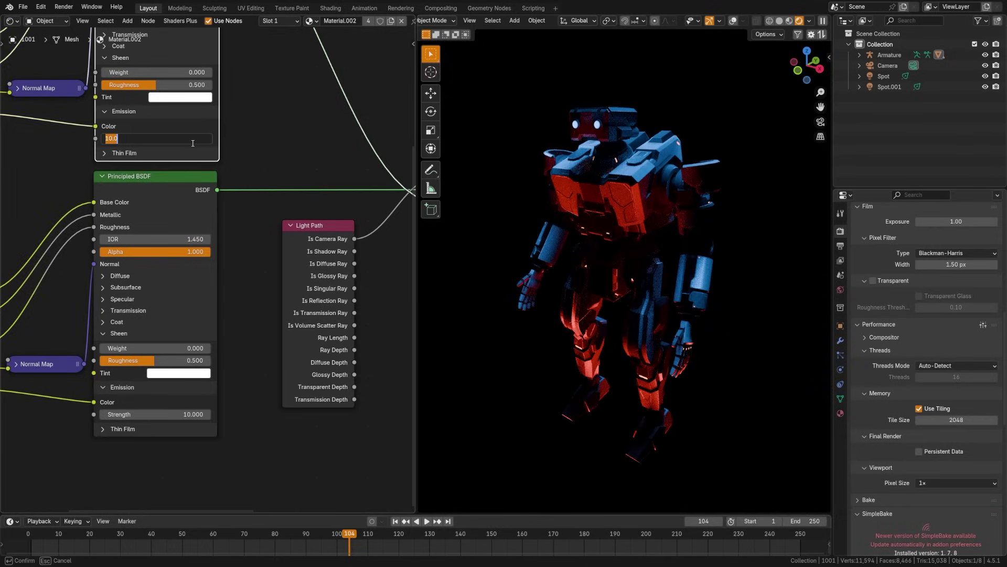
type("0")
key("Return")
left_click(187, 140)
type("1500")
key("Return")
- Set the emission strength to 5000 on the lower Principled BSDF and to 10 on the upper one
left_click_drag(178, 414, 177, 414)
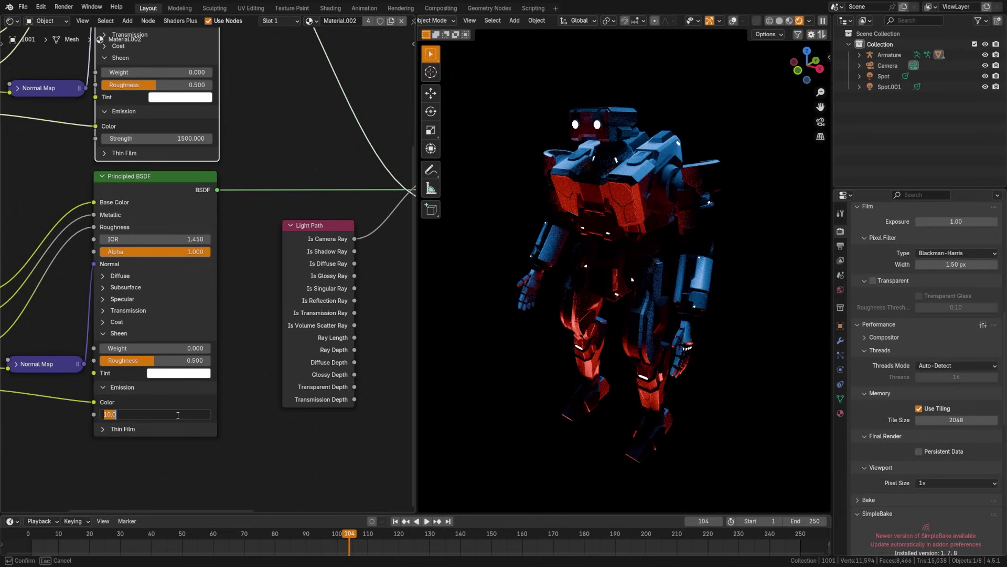
type("5000")
key("Return")
left_click_drag(205, 139, 204, 138)
type("10")
key("Return")
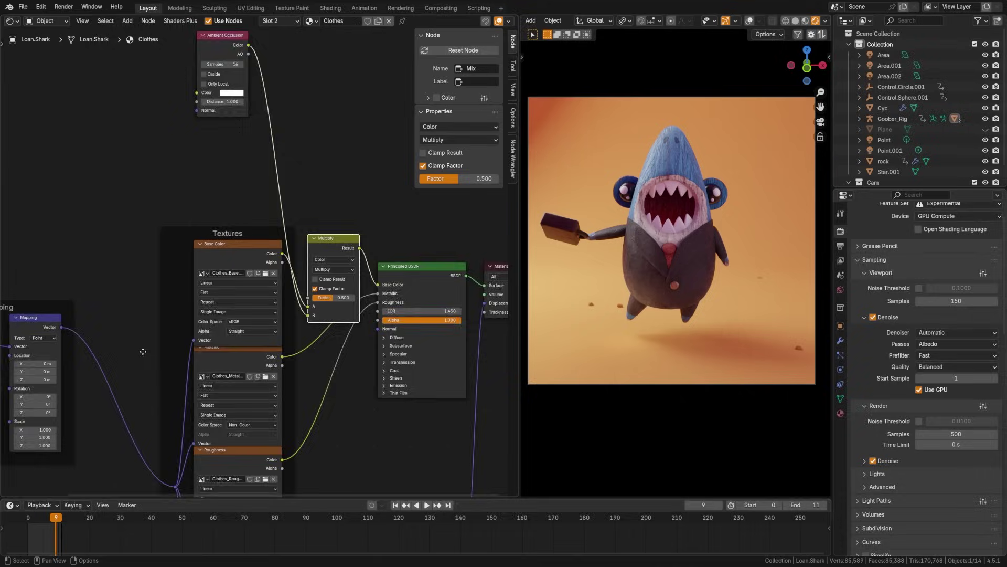
- Examine the Texture Coordinate node in the Mapping frame of the shark's Clothes material
scroll(202, 311, "up", 6)
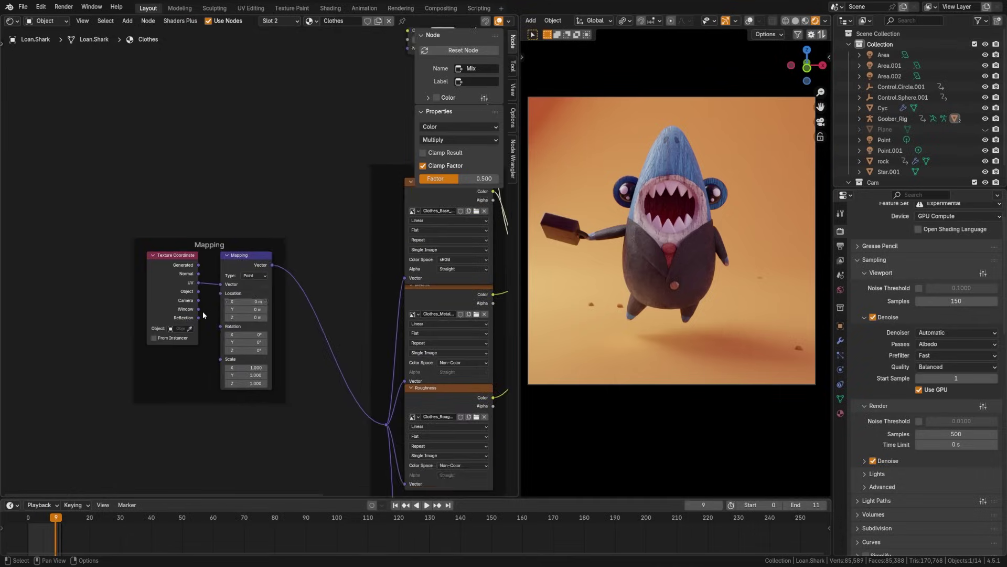
left_click(112, 275)
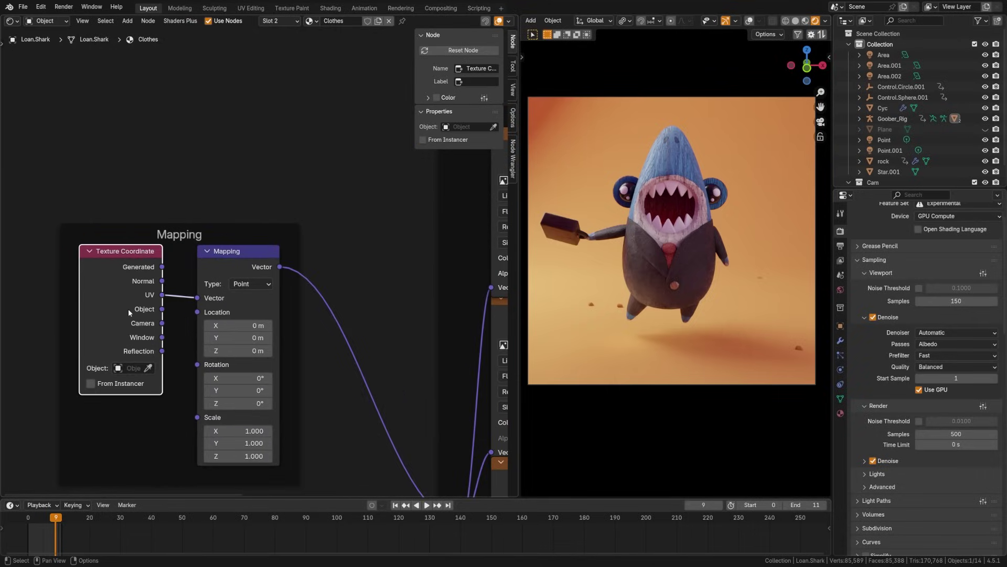
middle_click_drag(137, 316, 202, 252)
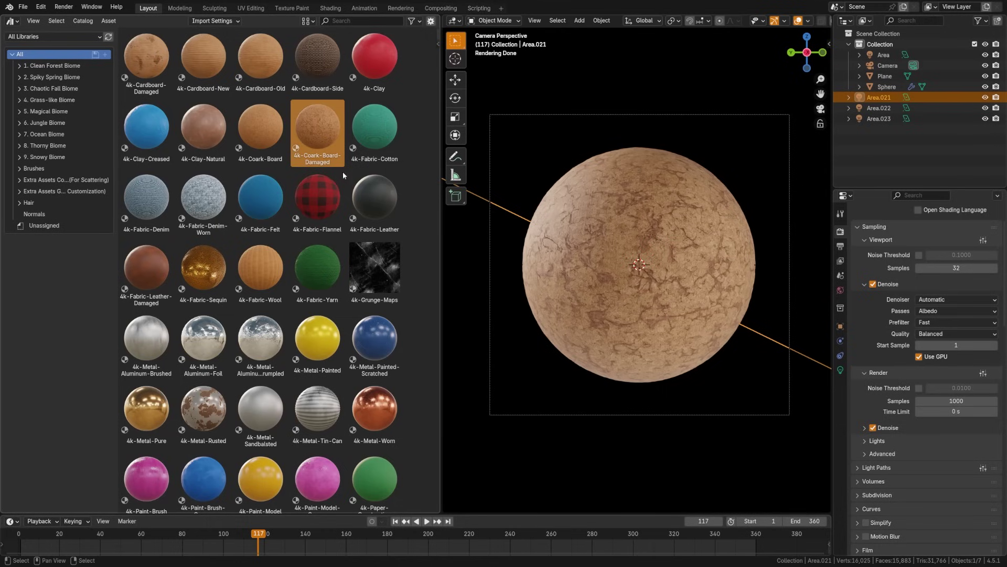
- Apply the 4k-Fabric-Sequin, 4k-Metal-Worn and pink 4k-Paint-Brush materials from the asset library to the sphere in turn
left_click_drag(223, 270, 630, 273)
mouse_move(367, 408)
left_mouse_down()
mouse_move(595, 373)
mouse_move(603, 341)
left_mouse_up()
mouse_move(146, 477)
left_mouse_down()
mouse_move(545, 353)
mouse_move(550, 331)
left_mouse_up()
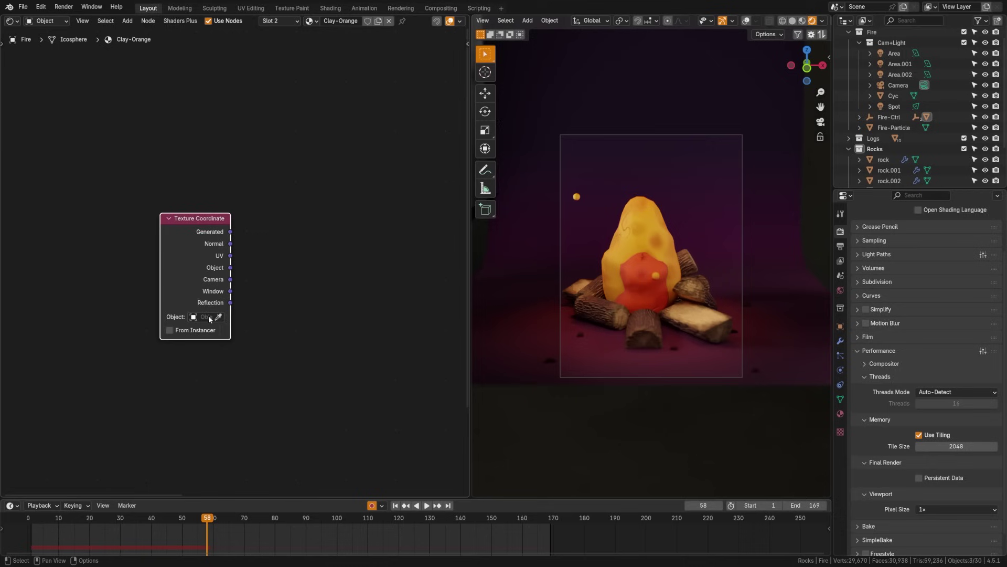
- Open the Texture Coordinate node's Object selection in Clay-Orange and try moving the End empty over the campfire
left_click(208, 317)
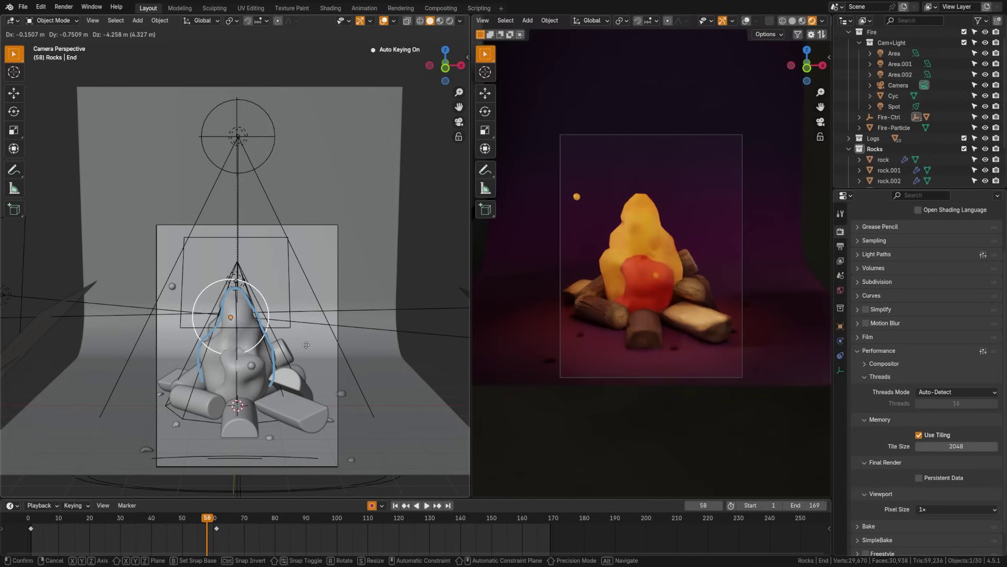
key("Escape")
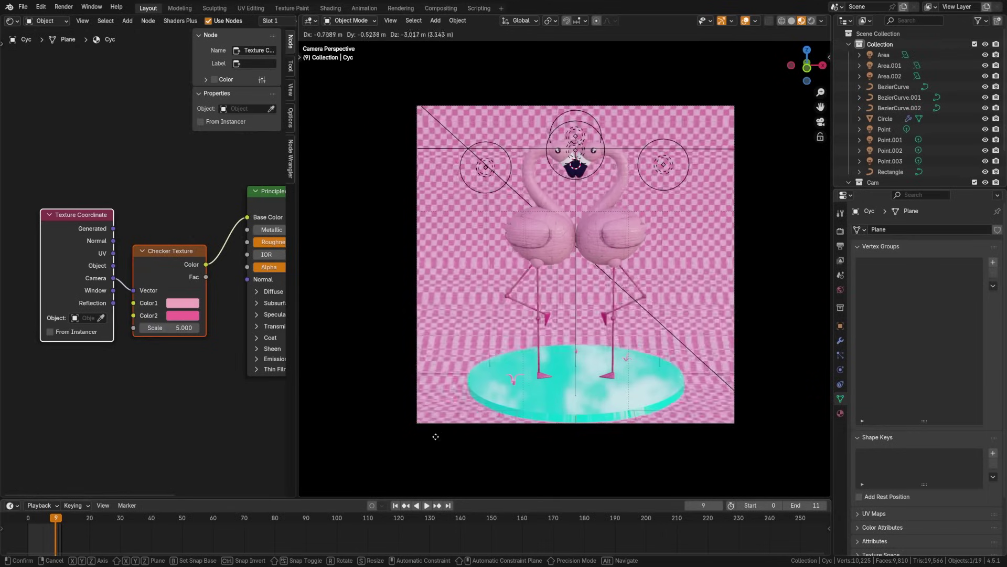
- Move the Cyc backdrop and the camera to test the Checker Texture mapped with Camera coordinates
left_click(429, 393)
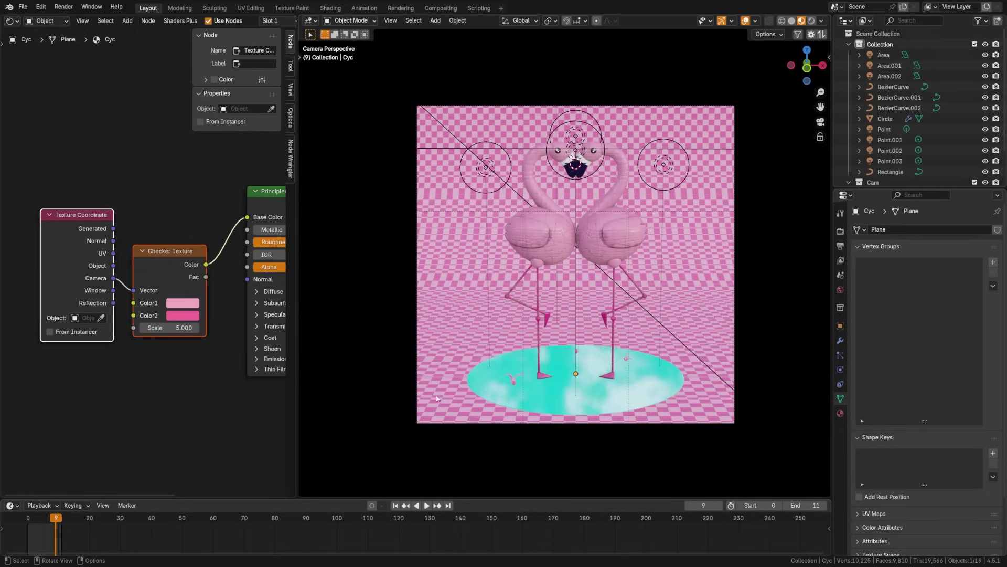
left_click(417, 384)
key("g")
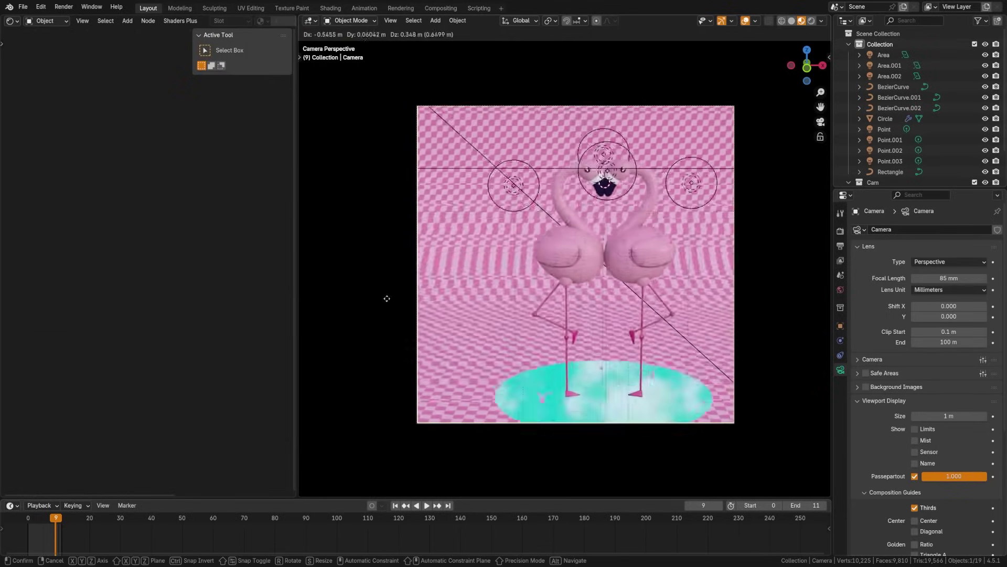
left_click(481, 366)
key("z")
left_click(599, 299)
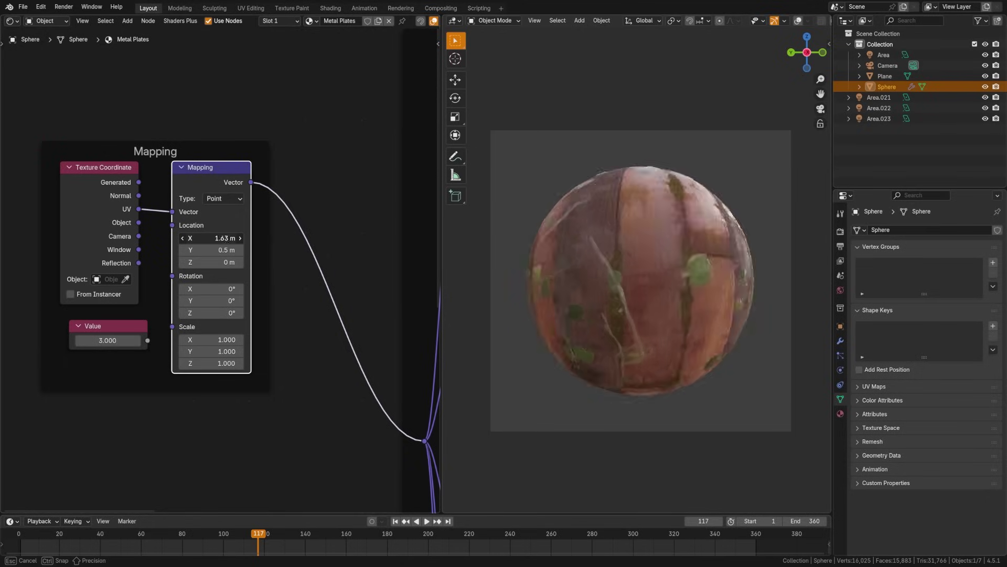
- Set the Mapping node's X location to 1.49 m and try a Z rotation before resetting it to 0°
left_click_drag(210, 237, 226, 238)
left_click_drag(218, 313, 226, 313)
left_click(217, 314)
type("0")
key("Return")
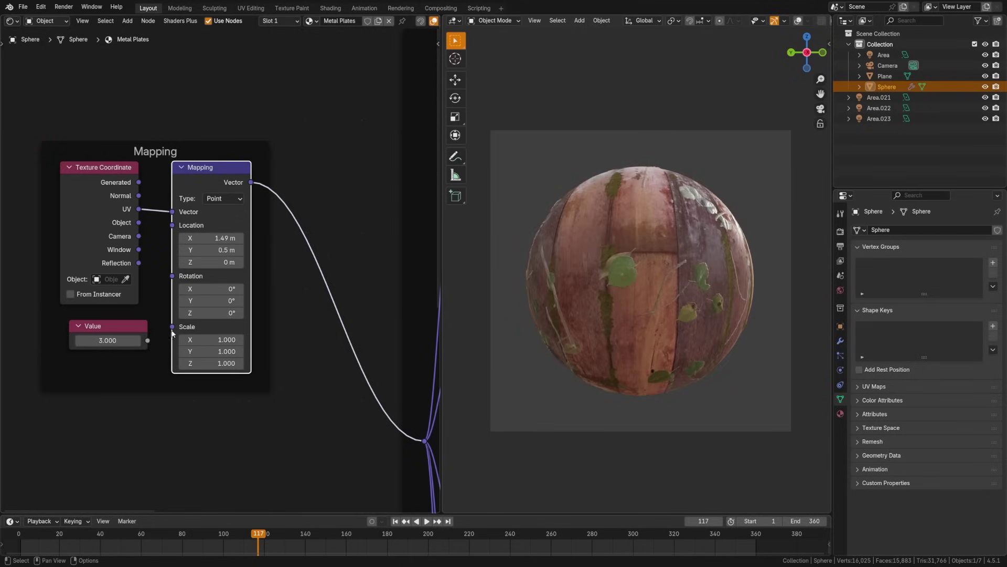
- Connect the Value node to the Mapping node's Scale input and adjust the value to rescale the texture
left_click_drag(170, 332, 171, 328)
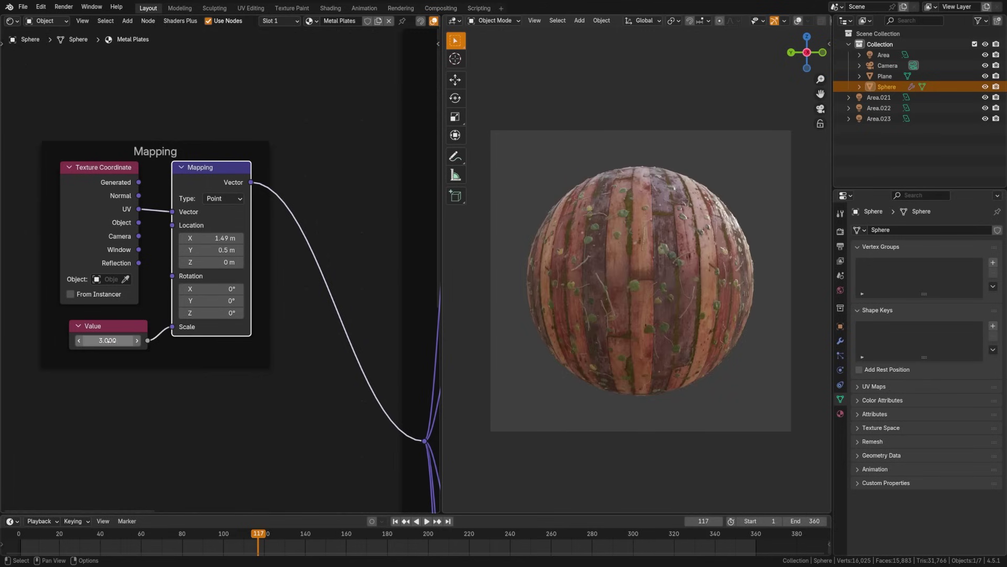
left_click_drag(108, 340, 128, 340)
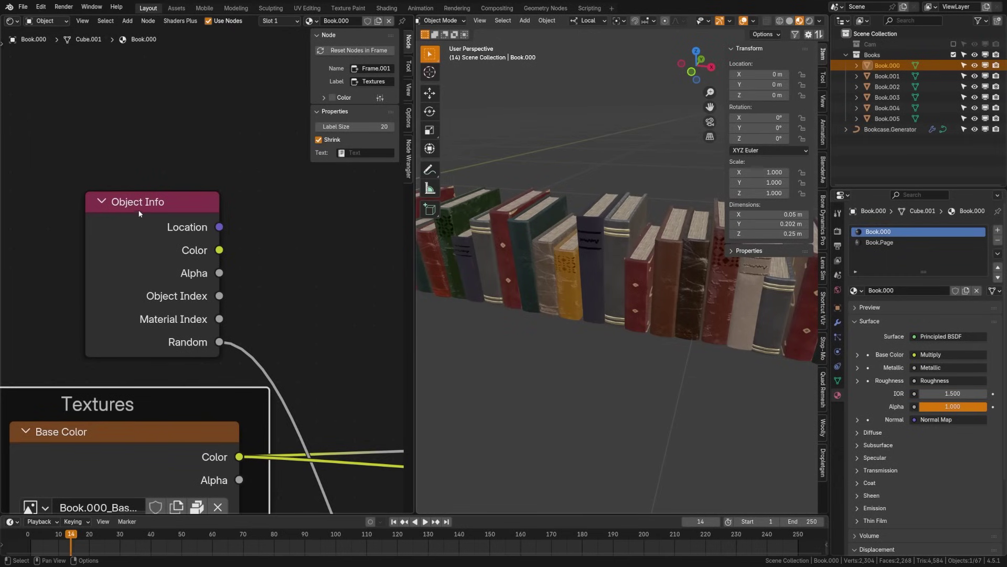
- Shift the Object Info node slightly and trace its Random output to the multicolored Color Ramp and the Multiply node
left_click_drag(139, 213, 157, 190)
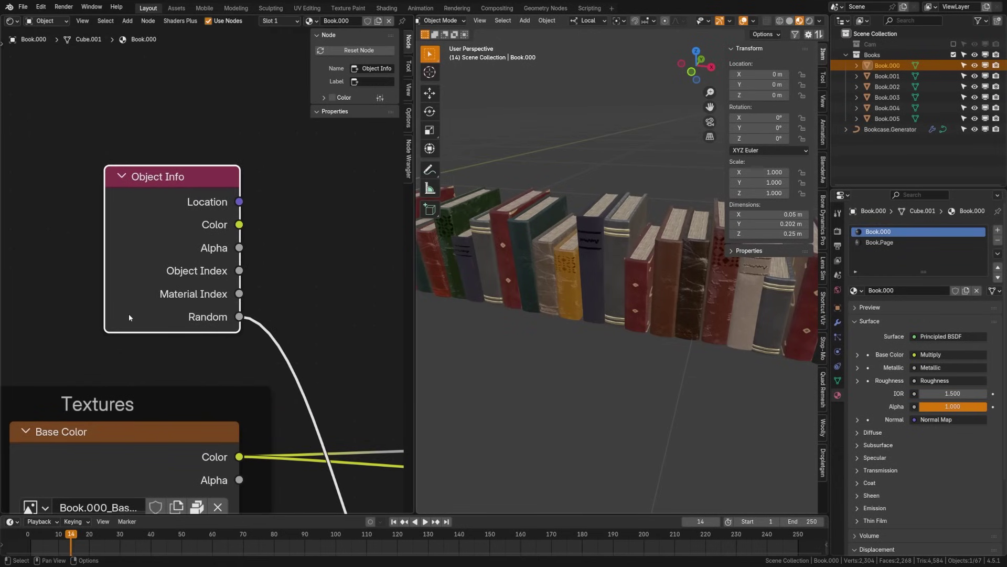
scroll(129, 315, "down", 6)
middle_click_drag(248, 344, 129, 279)
scroll(228, 315, "up", 5)
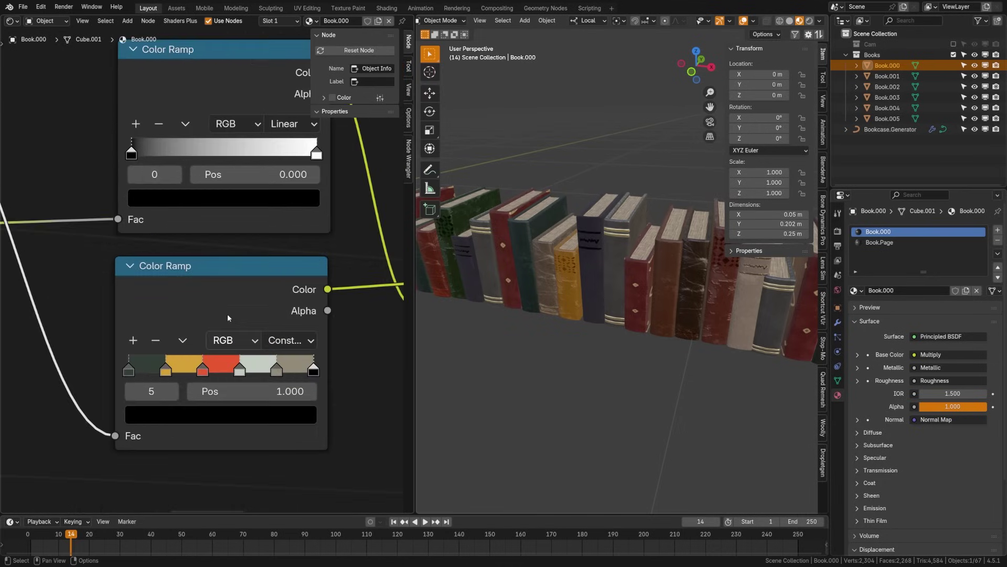
middle_click_drag(286, 341, 231, 339)
scroll(198, 307, "down", 3)
scroll(194, 296, "down", 1)
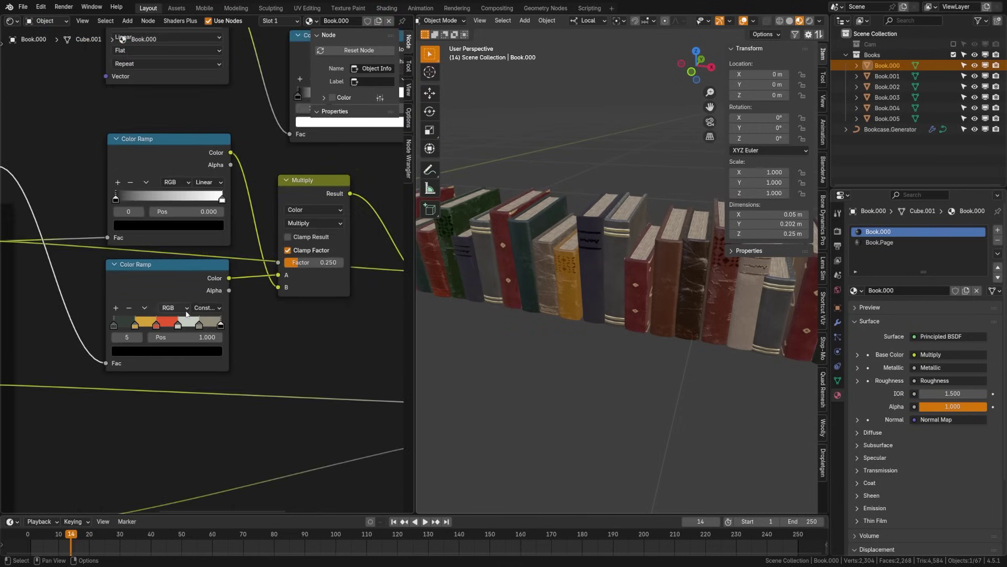
- Select the yellow stop on the multicolored Color Ramp driven by the Random output
scroll(194, 296, "up", 2)
left_click(116, 341)
mouse_move(146, 278)
left_mouse_down()
mouse_move(155, 284)
mouse_move(146, 280)
left_mouse_up()
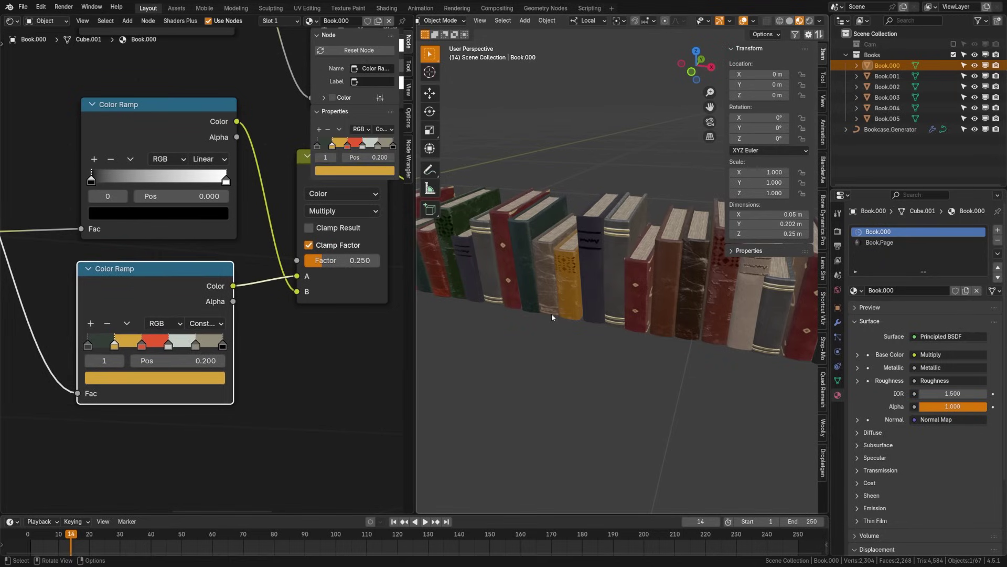
- Select the Bookcase.Generator curve and lengthen the row of books by moving its end control point along local X
scroll(552, 314, "down", 3)
scroll(545, 304, "up", 2)
middle_click_drag(651, 295, 573, 313, "shift")
left_click(573, 313)
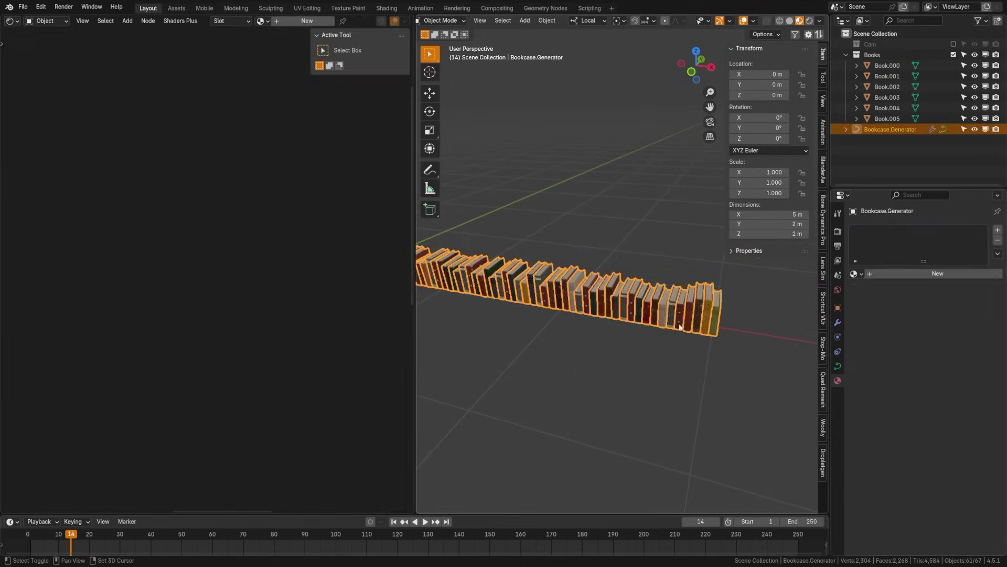
middle_click_drag(655, 318, 571, 315, "shift")
key("Tab")
left_click_drag(590, 309, 642, 349)
key("g")
key("x")
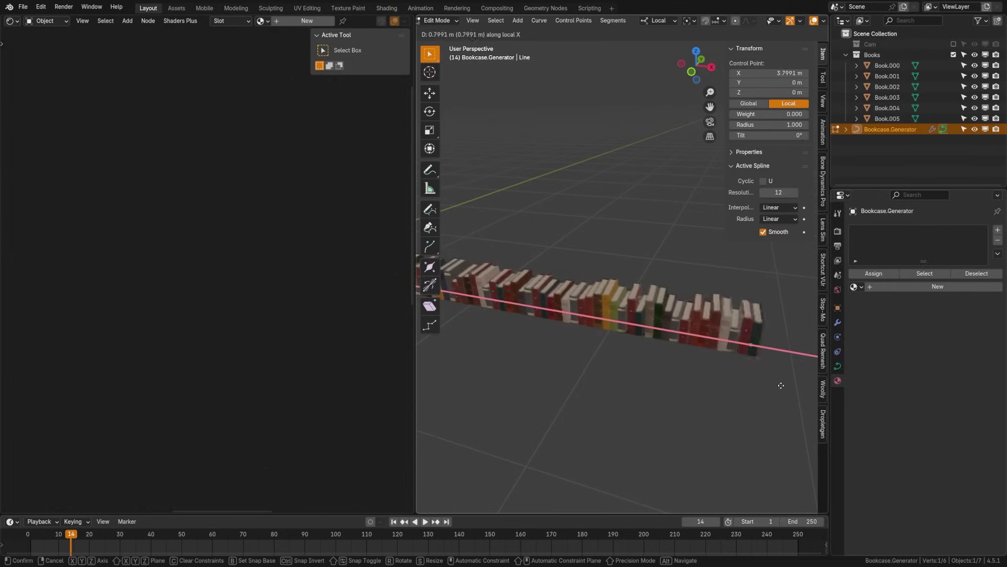
left_click(623, 386)
- Move the Bookcase.Generator curve's end control point further along local X to add more books
middle_click_drag(745, 394, 499, 355, "shift")
key("g")
key("x")
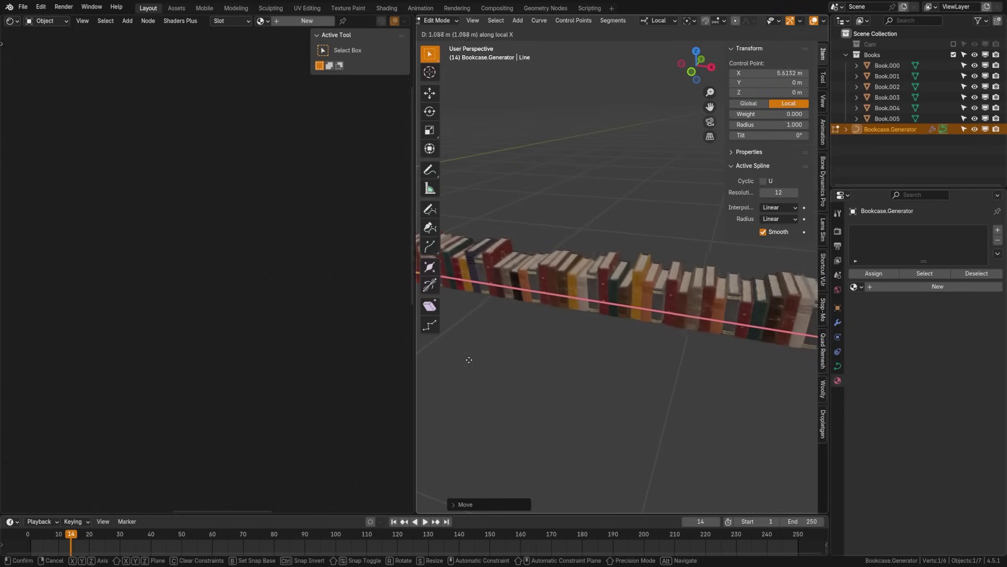
left_click(756, 326)
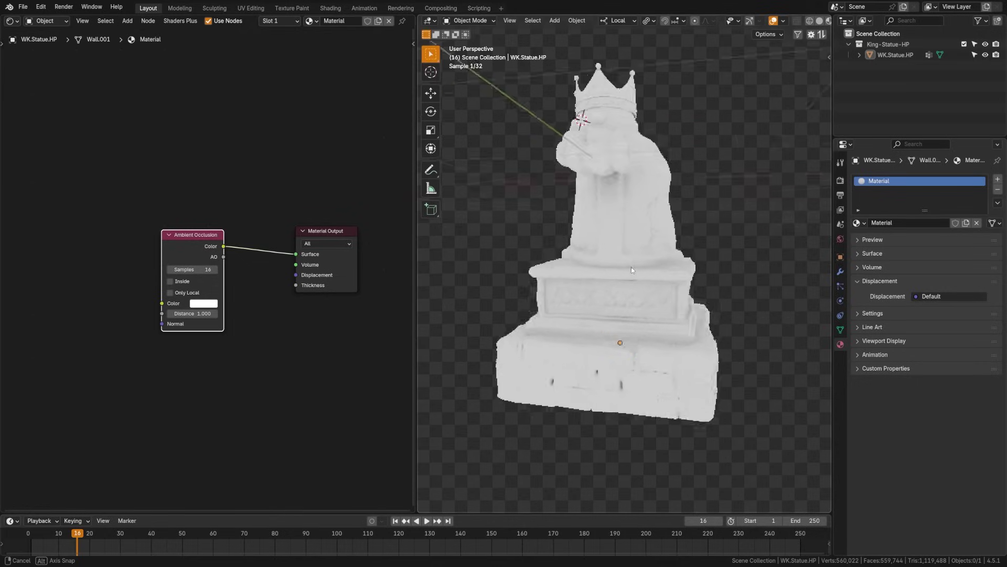
- Adjust the Ambient Occlusion node's Distance on the statue and view the mossy textured version from another angle
middle_click_drag(631, 267, 583, 314)
scroll(590, 275, "up", 5)
scroll(192, 310, "up", 1)
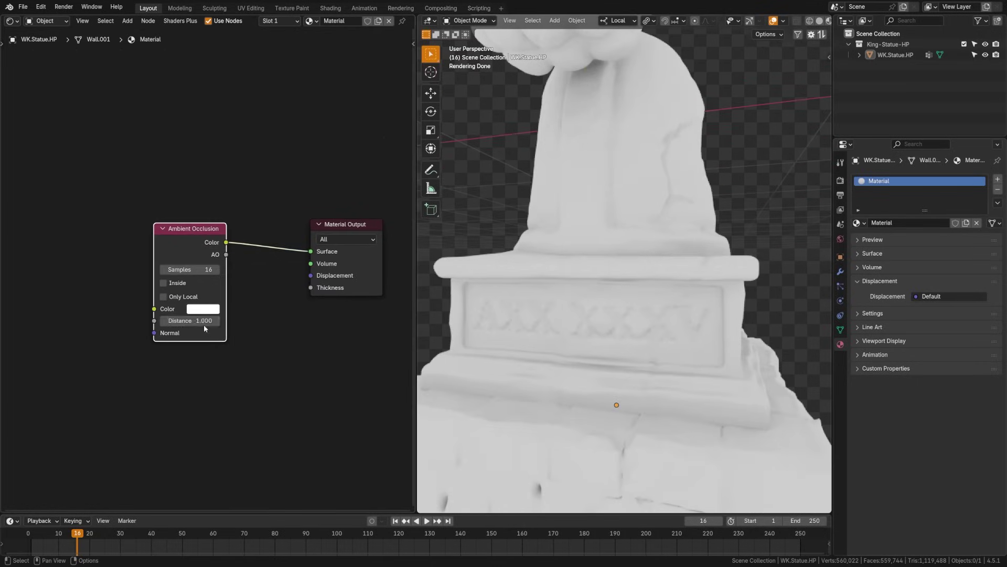
left_click_drag(190, 313, 195, 313)
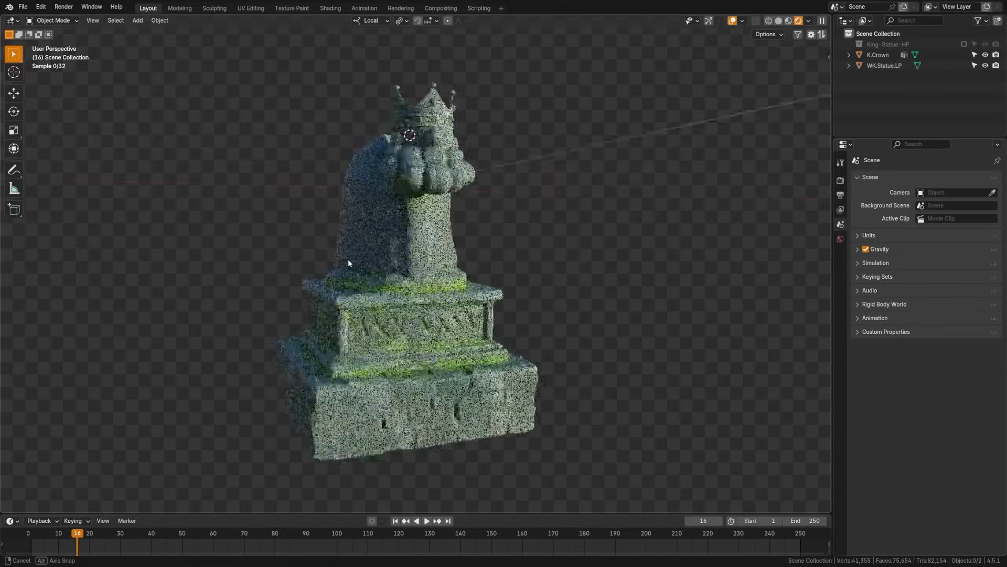
middle_click_drag(348, 259, 381, 292)
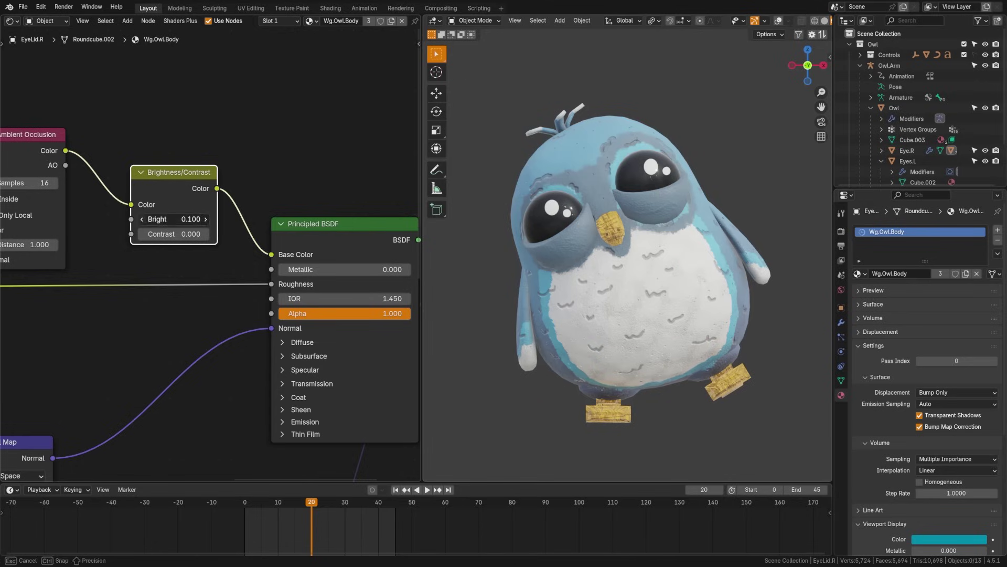
- Set the Brightness/Contrast node's Bright to 0 and test Contrast on the owl by raising it and lowering it to -0.200
left_click(142, 218)
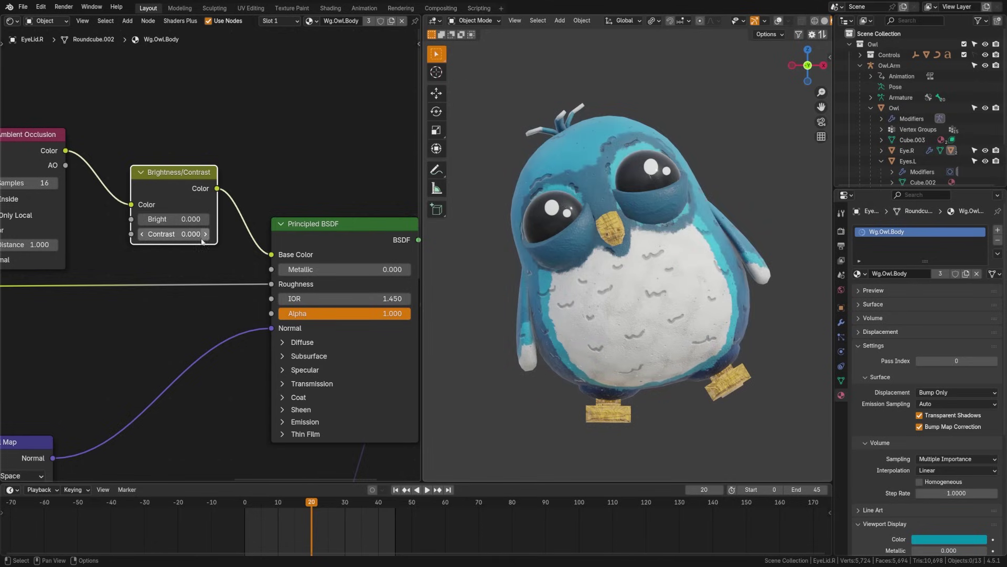
left_click(205, 235)
left_click(206, 236)
left_click(142, 234)
left_click(142, 234)
left_click(142, 234)
left_click(142, 234)
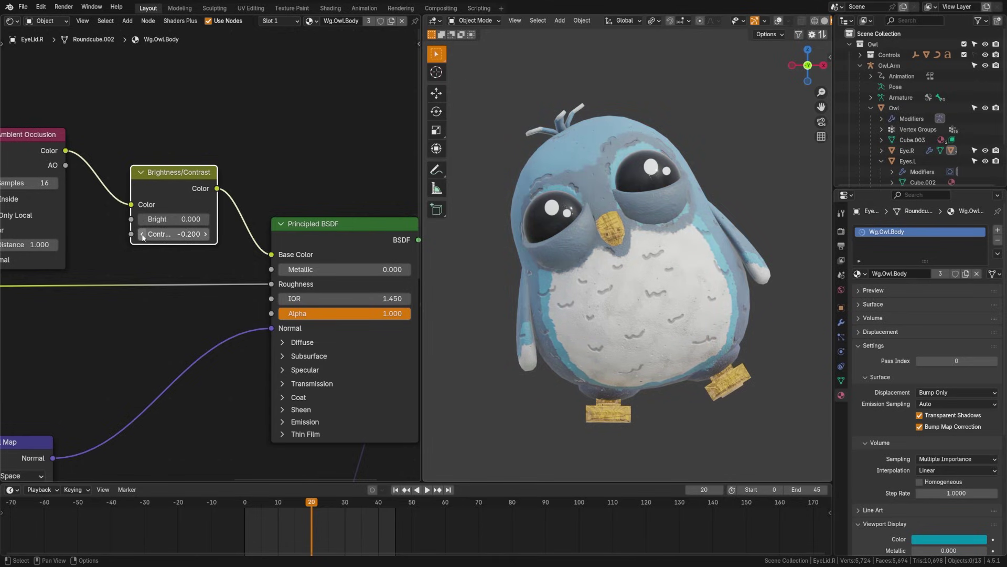
left_click(205, 234)
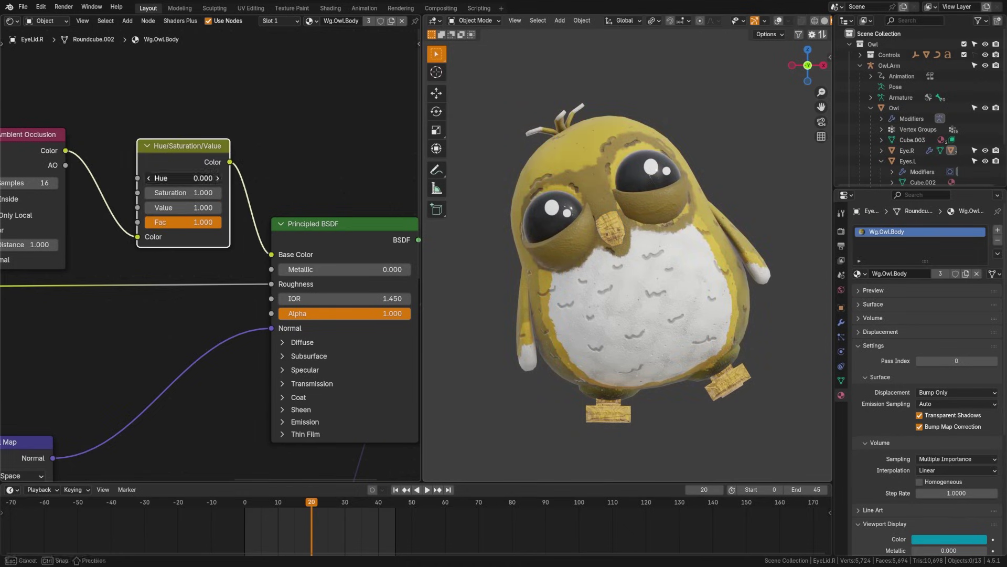
- Cycle the Hue/Saturation/Value node's Hue upward from 0 on the owl, reset it to default, and adjust the Saturation
left_click(218, 179)
left_click(218, 178)
left_click(218, 179)
left_click(218, 179)
left_click(218, 178)
left_click(219, 179)
left_click(218, 179)
left_click(217, 178)
key("BackSpace")
mouse_move(195, 192)
left_mouse_down()
mouse_move(68, 193)
mouse_move(216, 192)
mouse_move(152, 208)
mouse_move(184, 207)
left_mouse_up()
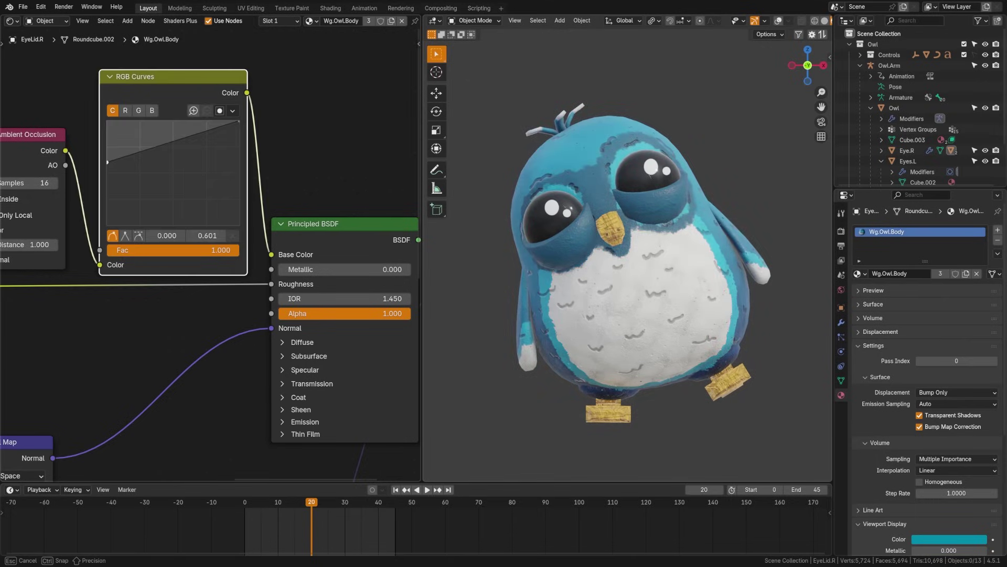
- Reshape the RGB Curves node's combined curve using its end points and intermediate points, and switch to the blue channel
mouse_move(107, 224)
left_mouse_down()
mouse_move(112, 156)
mouse_move(109, 225)
left_mouse_up()
mouse_move(237, 121)
left_mouse_down()
mouse_move(200, 119)
mouse_move(240, 129)
left_mouse_up()
left_click_drag(133, 201, 146, 204)
left_click_drag(206, 155, 204, 140)
left_click_drag(152, 211, 216, 211)
left_click(152, 110)
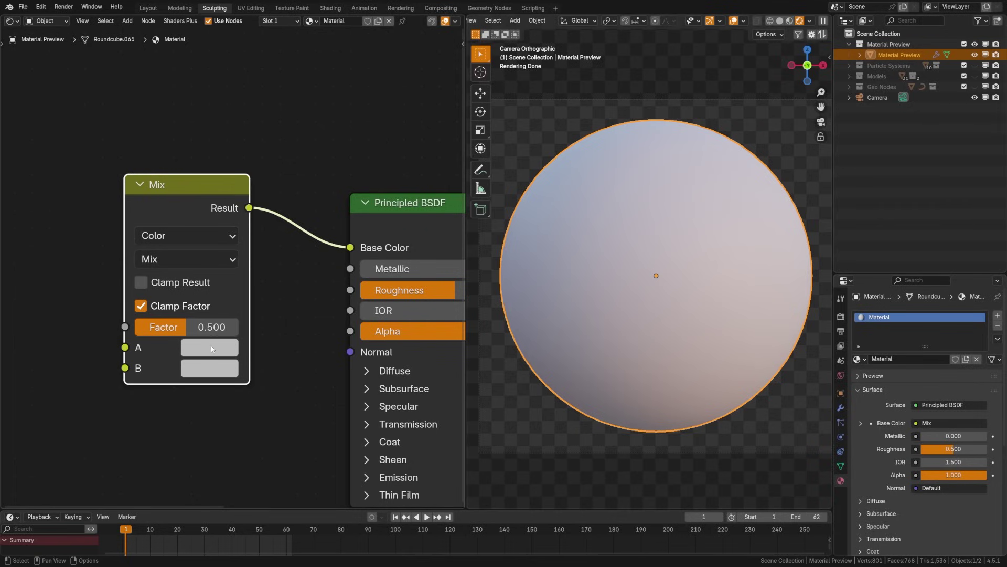
- Set the Mix node's color A to green (#00BB2AFF) and color B to dark red, with the Factor at 1.000
left_click(211, 345)
left_click_drag(256, 182, 208, 69)
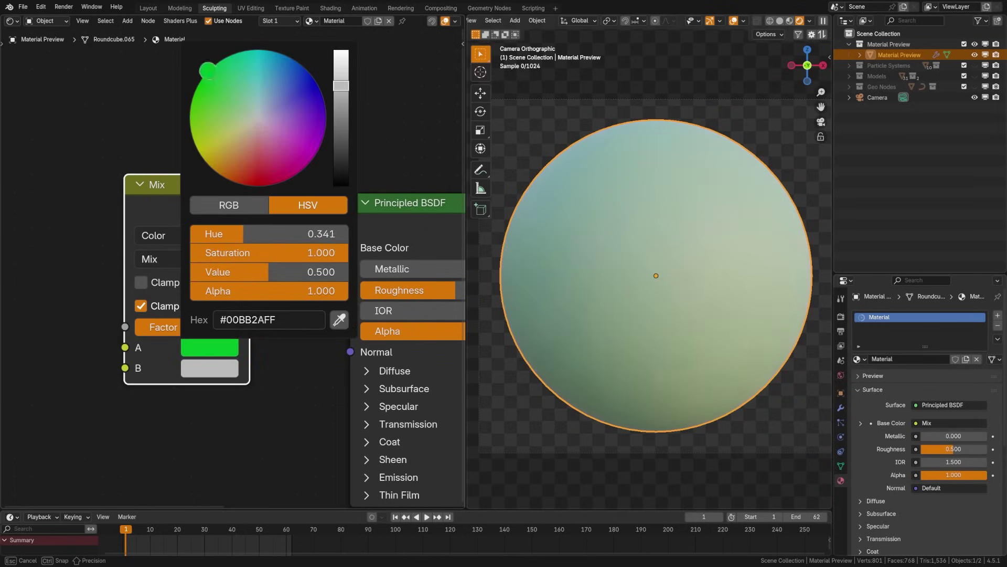
left_click(210, 367)
left_click(261, 204)
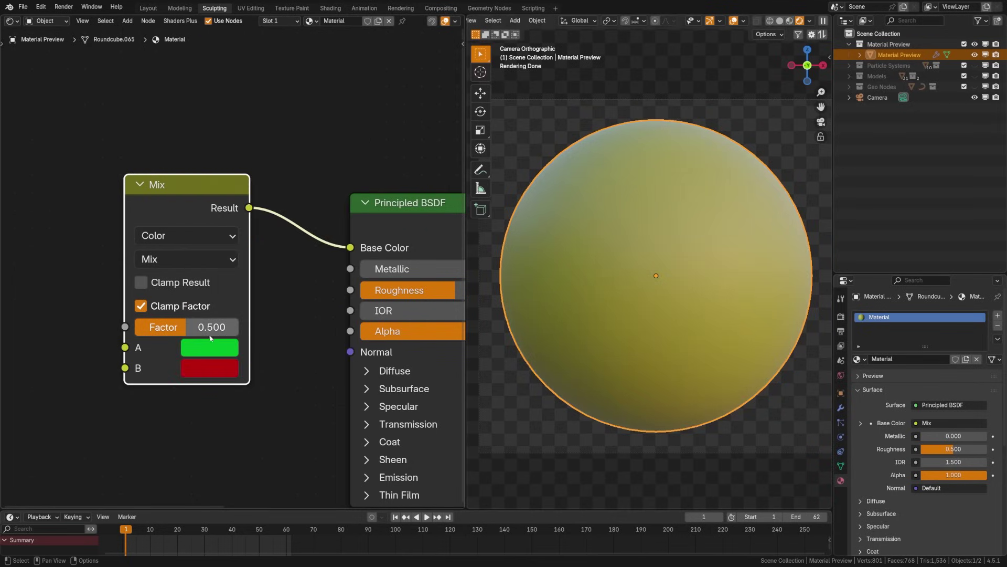
left_click_drag(199, 327, 238, 327)
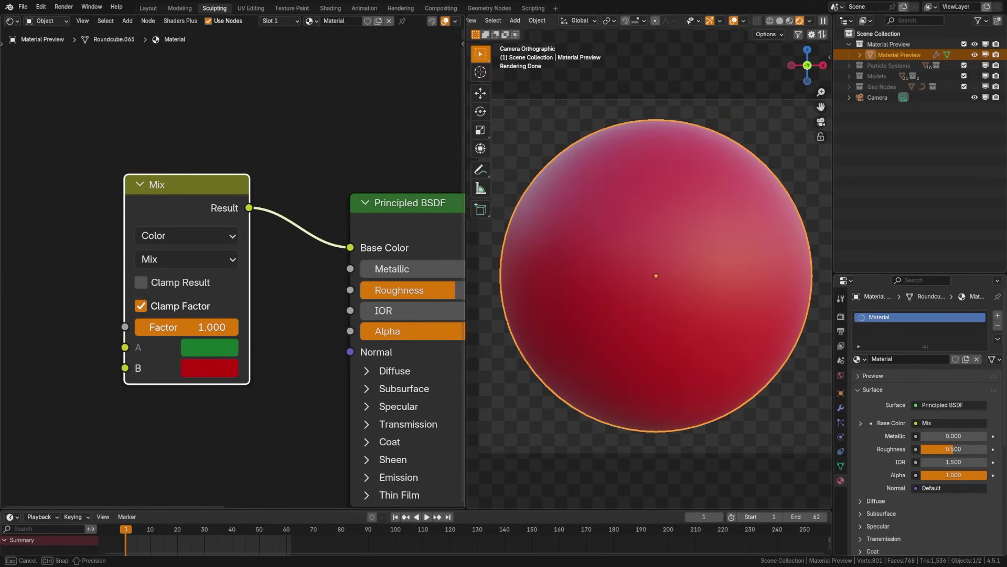
- Set the Mix node's Factor to 0.5 and open its list of blending modes
left_click(192, 327)
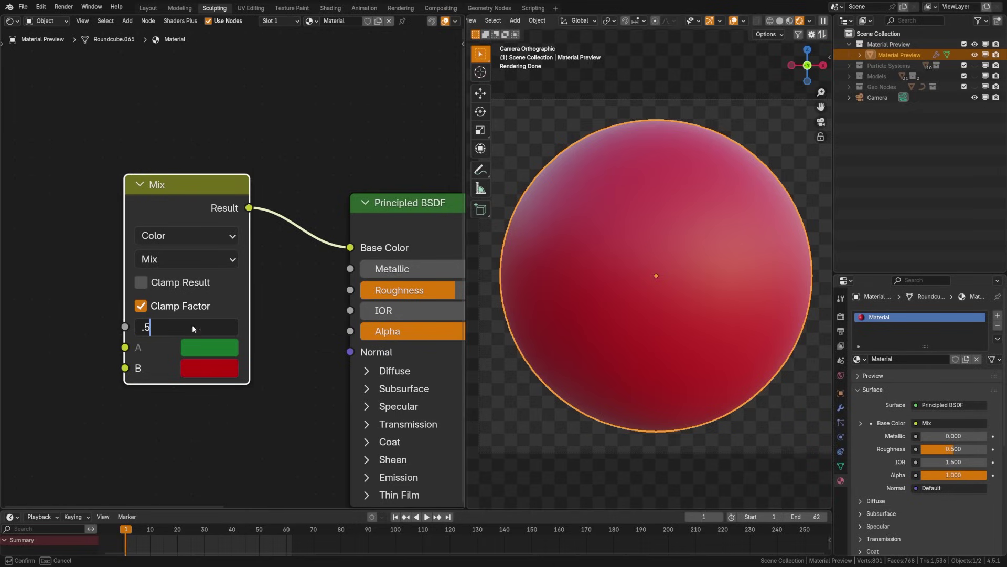
key("Return")
left_click(185, 259)
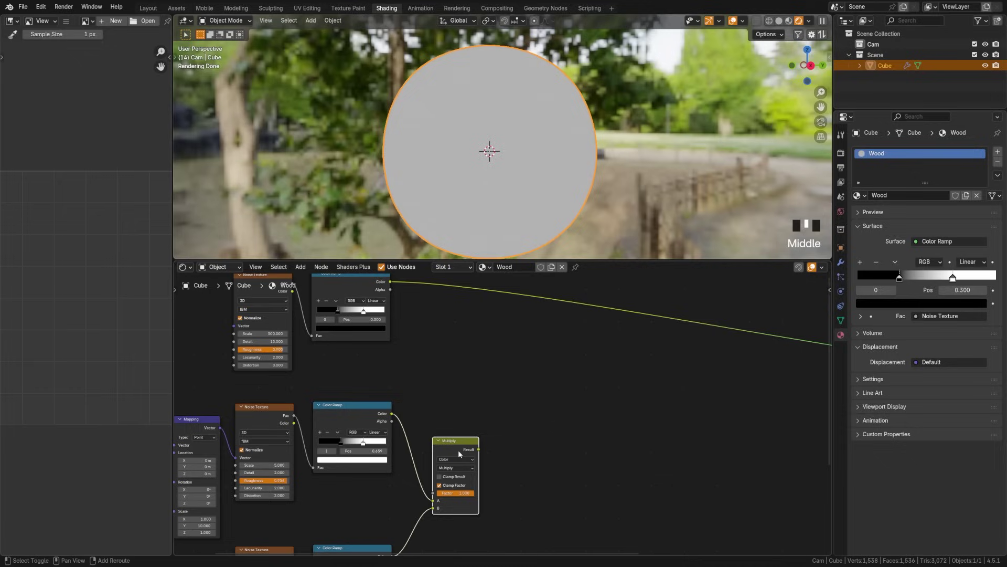
- Duplicate the Multiply node, feed it the upper Color Ramp as A and the first Multiply result as B, and preview it on the wood sphere
key("shift+d")
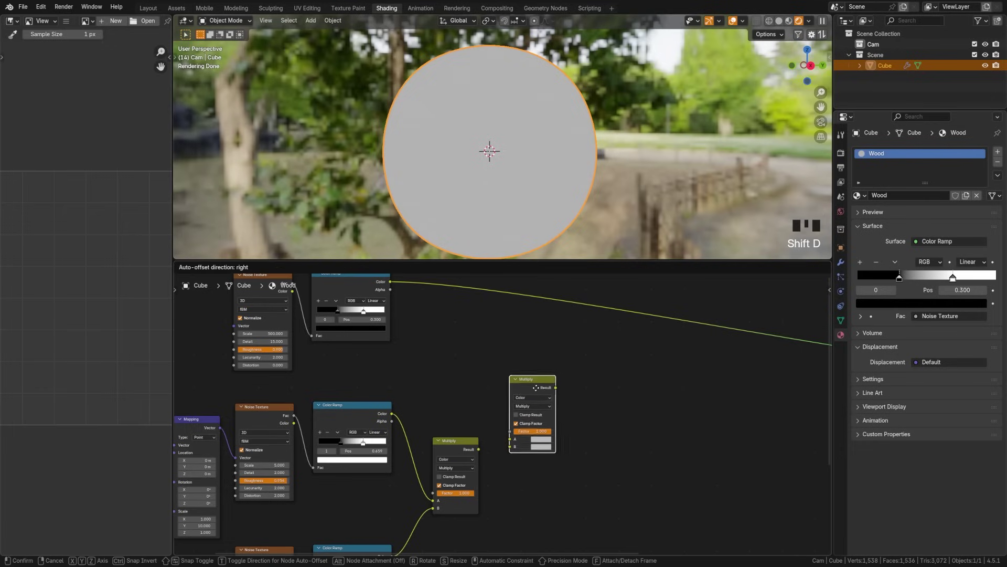
left_click(535, 367)
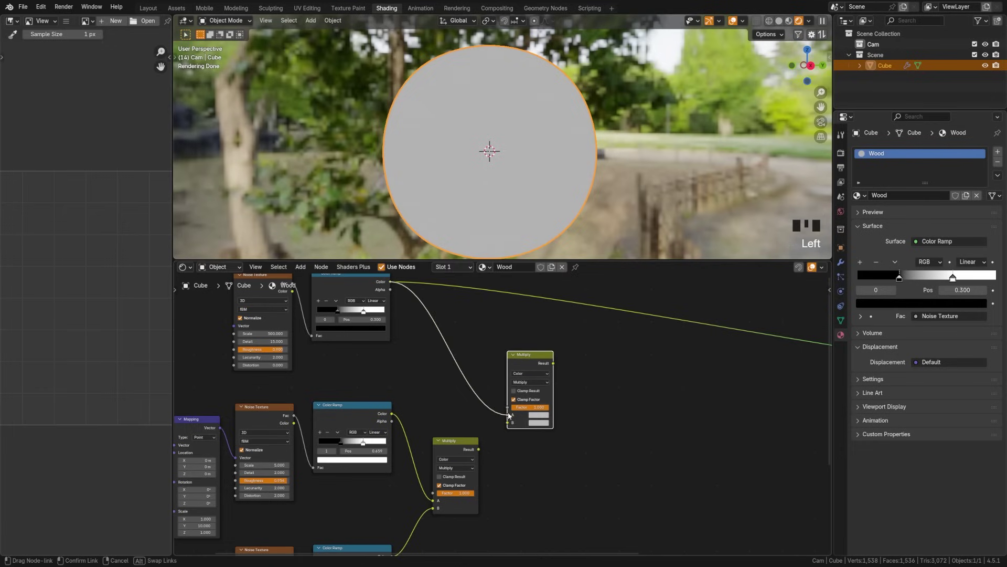
left_click_drag(479, 449, 499, 433)
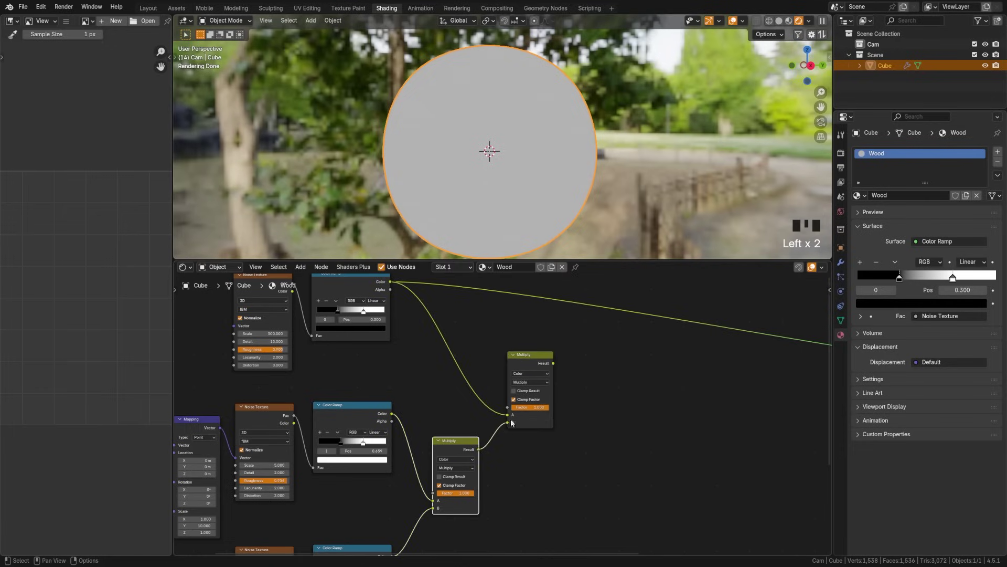
left_click(526, 362, "ctrl+shift")
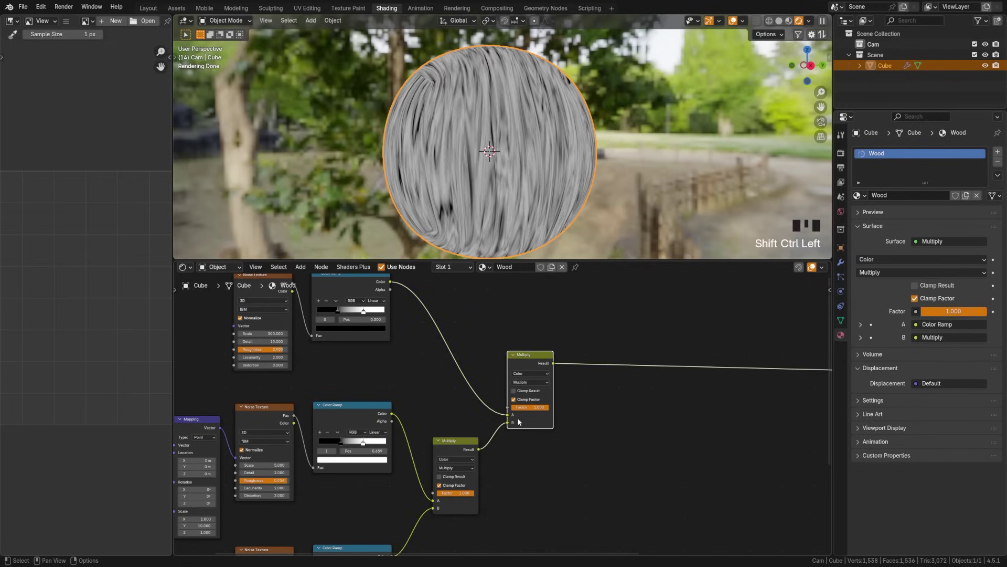
scroll(519, 422, "up", 6)
scroll(518, 422, "up", 2)
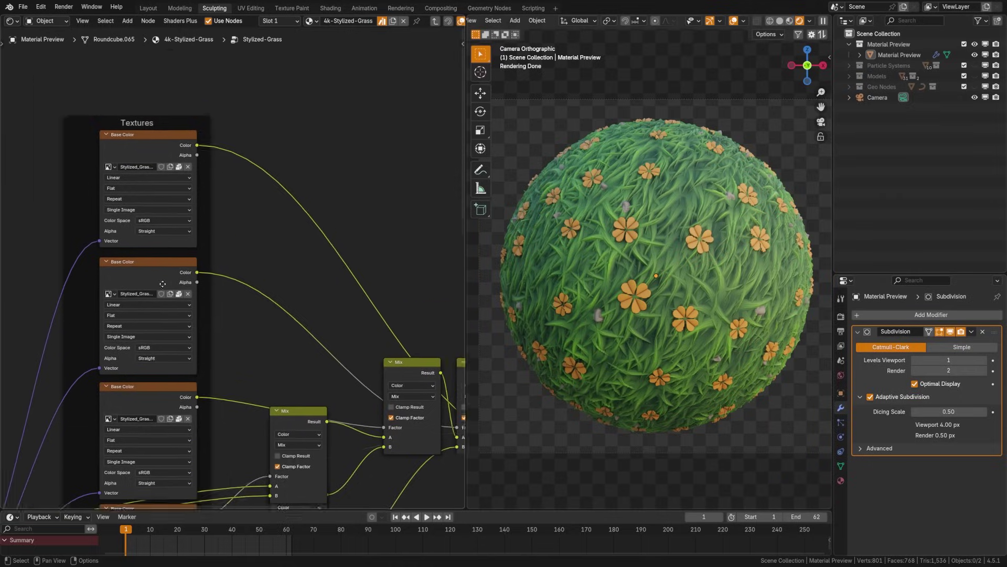
- Preview the second Base Color texture inside the Stylized-Grass group, and return the preview to the Principled BSDF
middle_click_drag(149, 272, 164, 289)
left_click(159, 288, "ctrl+shift")
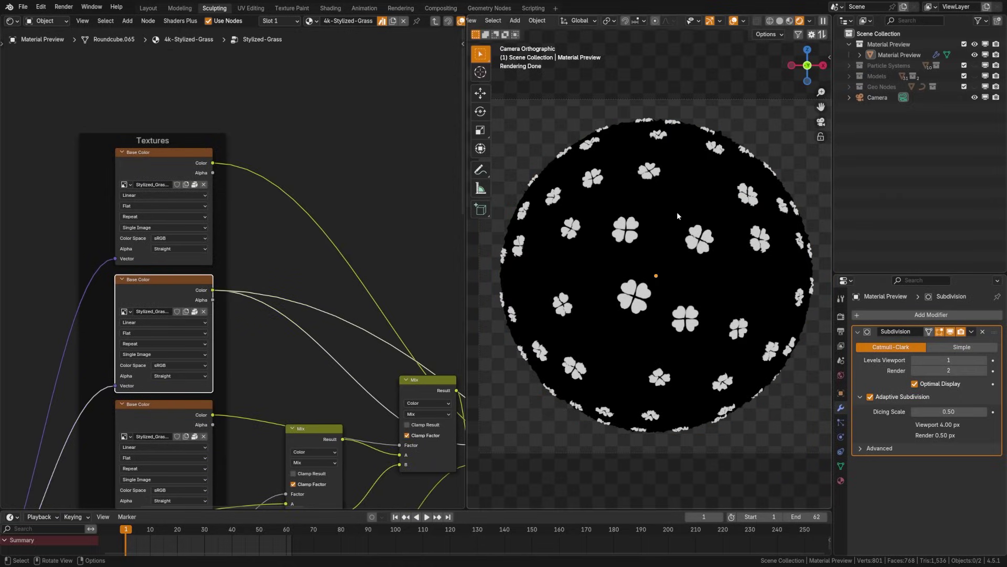
middle_click_drag(321, 381, 169, 285)
middle_click_drag(358, 397, 71, 261)
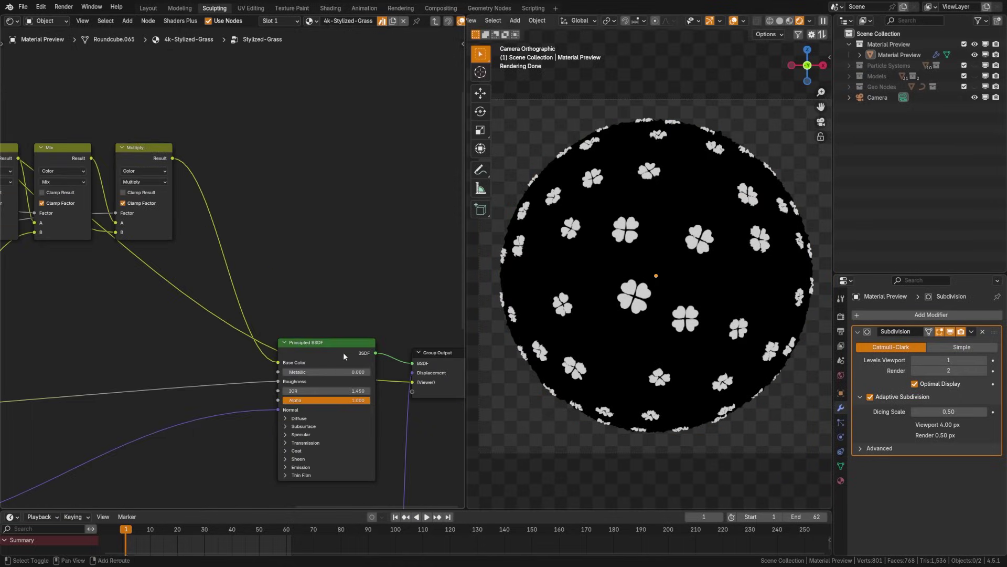
left_click(335, 347)
left_click(328, 352, "ctrl+shift")
- Leave the Stylized-Grass node group and adjust a color input on the group node
key("Tab")
scroll(306, 303, "up", 3)
left_click(263, 303)
mouse_move(266, 139)
left_mouse_down()
mouse_move(253, 143)
mouse_move(261, 149)
left_mouse_up()
left_click(287, 328)
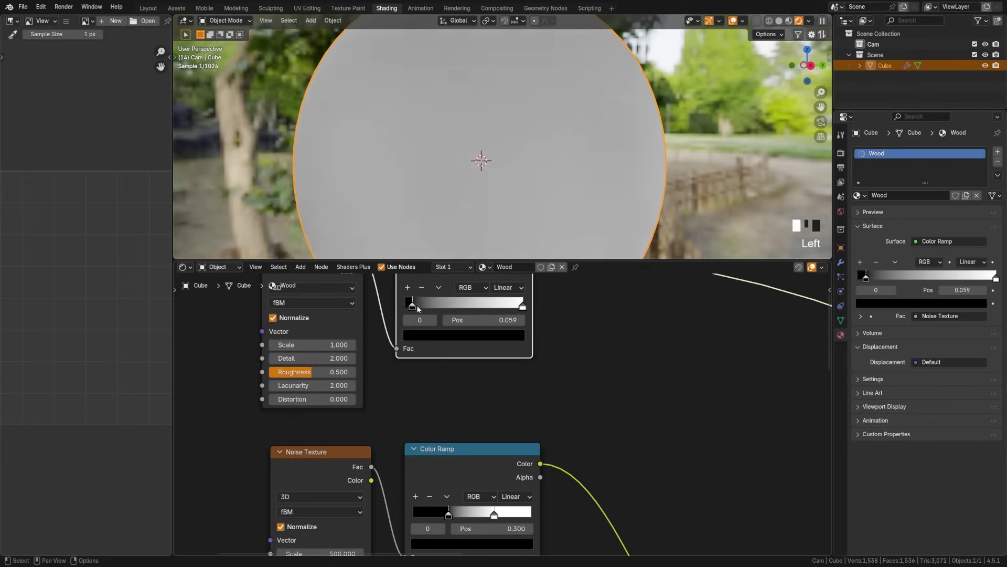
- Bring the Color Ramp stops close together with the black one at 0.399, and raise the Noise Texture's Detail to 9.000 and its Roughness
left_click_drag(417, 307, 453, 310)
left_click_drag(522, 307, 452, 307)
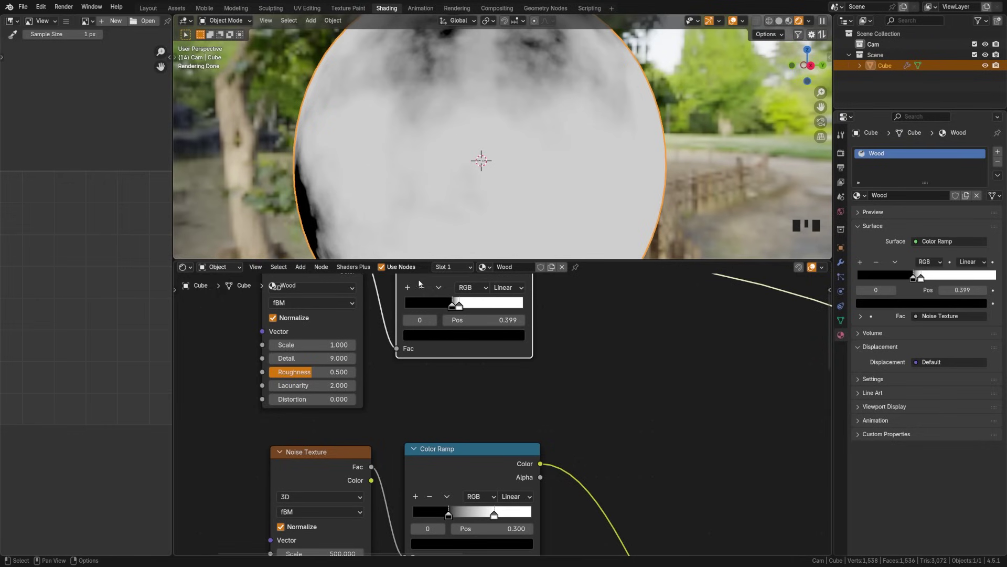
left_click_drag(317, 374, 361, 373)
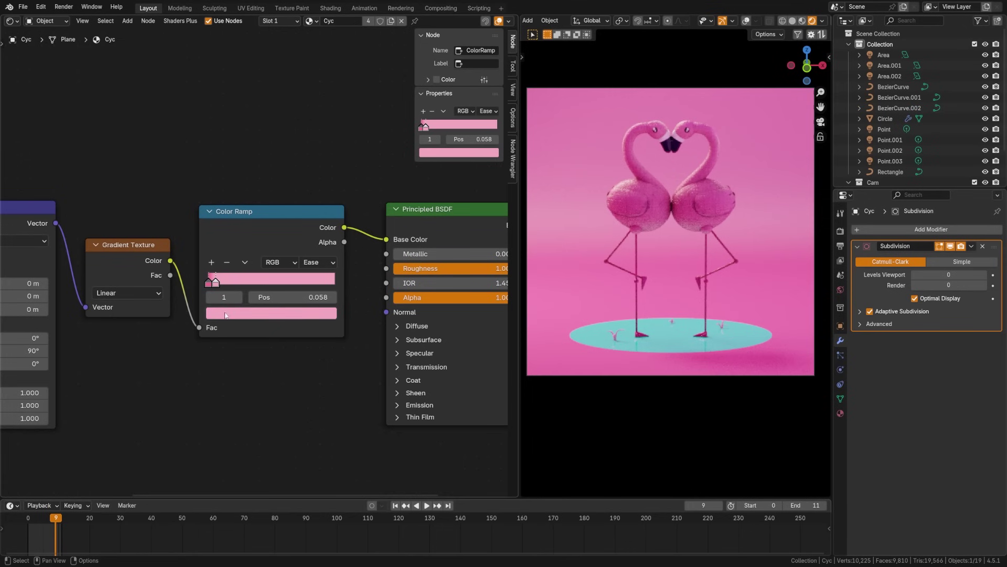
- Recolor the flamingo background's Color Ramp, giving the second stop light blue and picking a new color for the first stop
left_click(234, 314)
left_click_drag(295, 236, 255, 235)
left_click(208, 283)
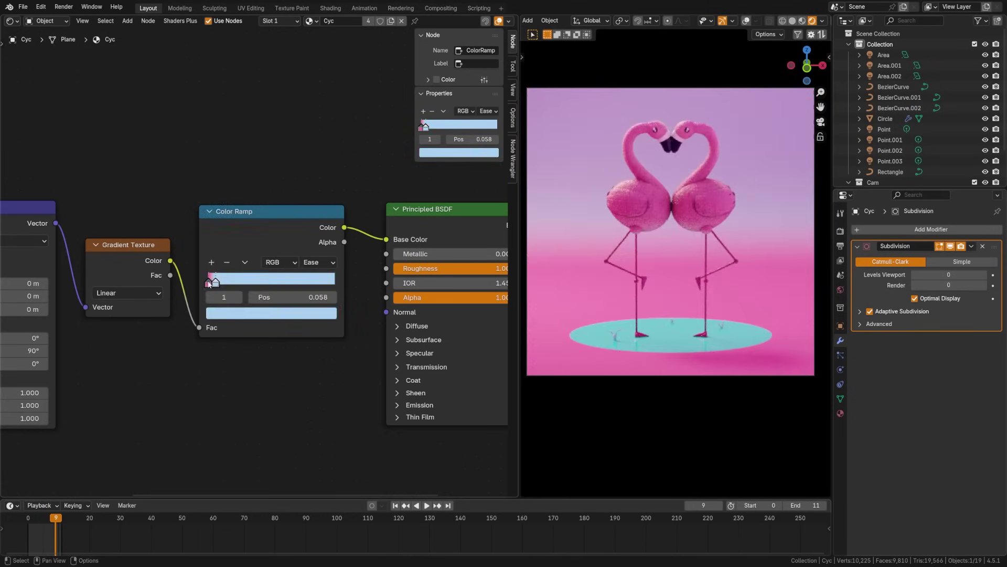
left_click(266, 312)
left_click_drag(265, 183, 289, 142)
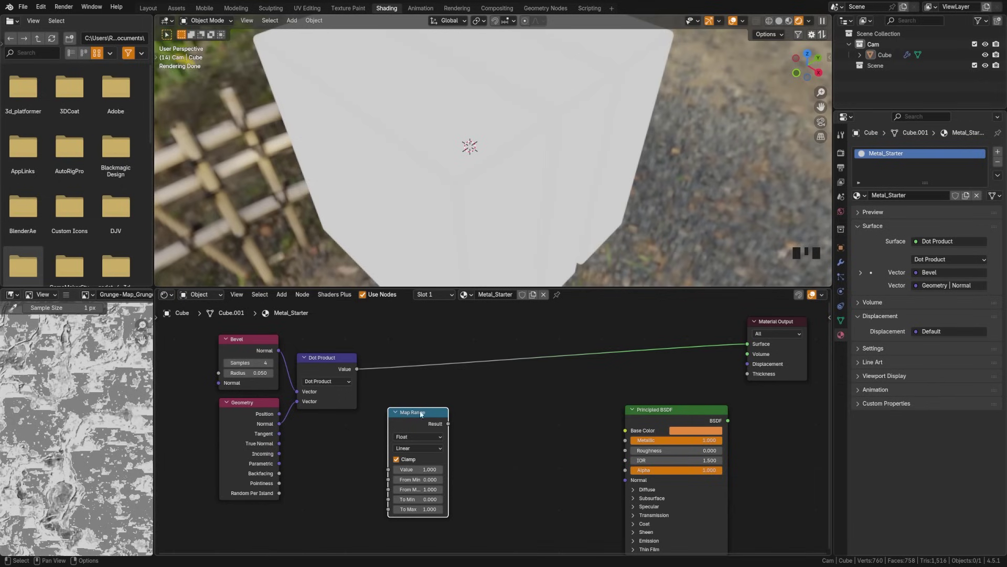
- Insert the Map Range node after the Dot Product and invert its output with To Min 1 and To Max 0
left_click_drag(418, 414, 408, 362)
left_click_drag(434, 402, 447, 401)
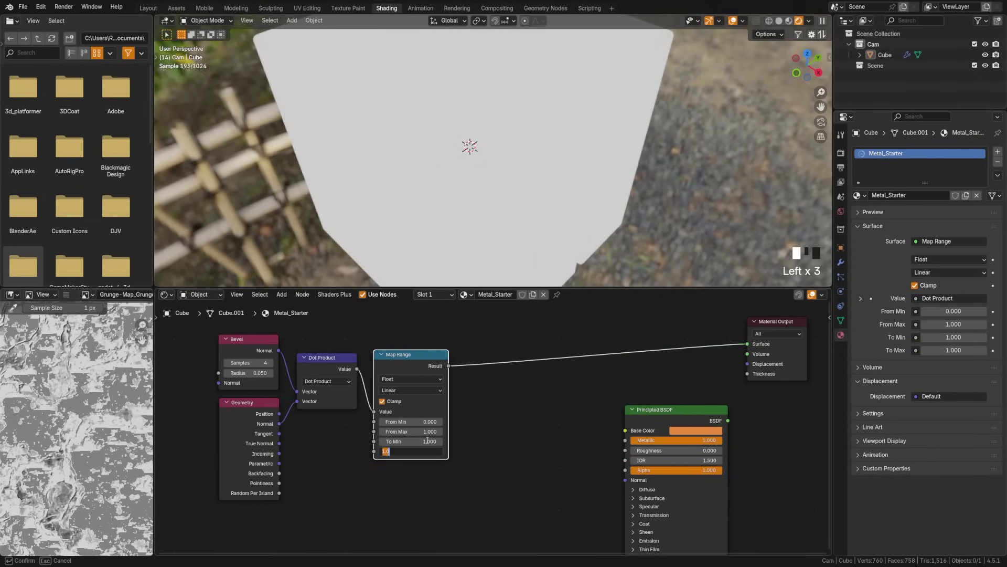
type("0")
key("Return")
middle_click_drag(449, 227, 452, 176)
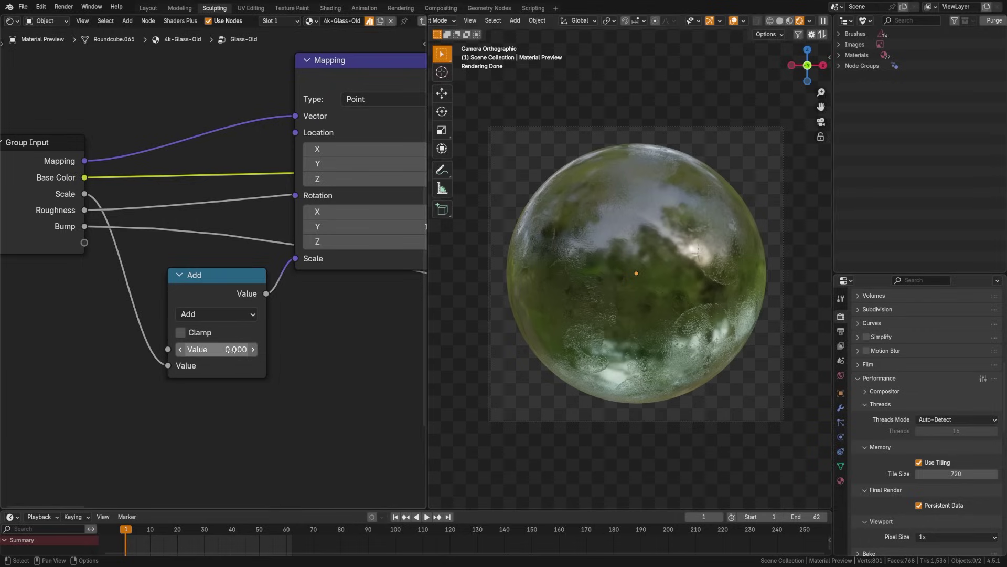
- Raise the Add node's Value to 1.000 on the old glass material's scale, and reduce it to 0.5
left_click_drag(229, 351, 306, 382)
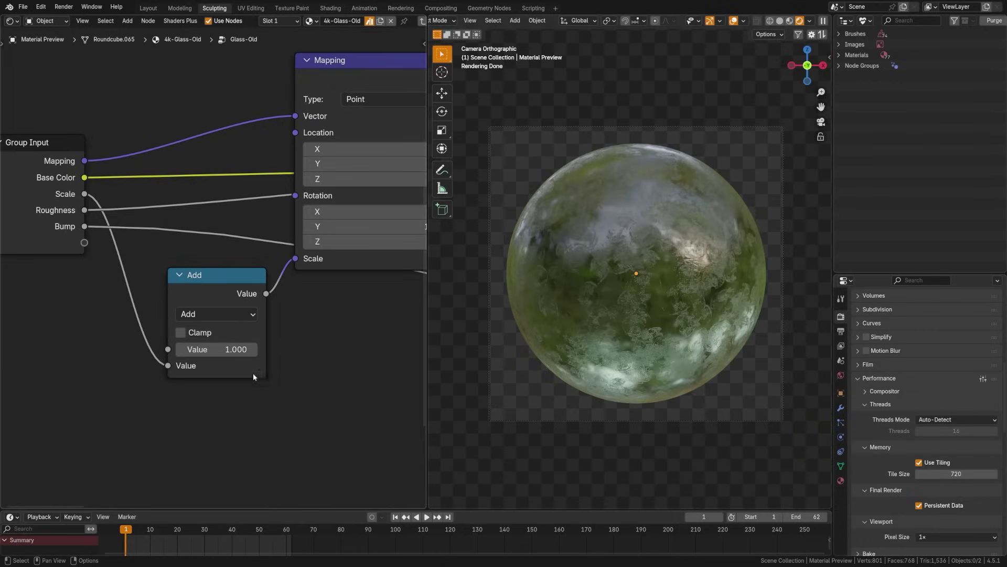
left_click(229, 350)
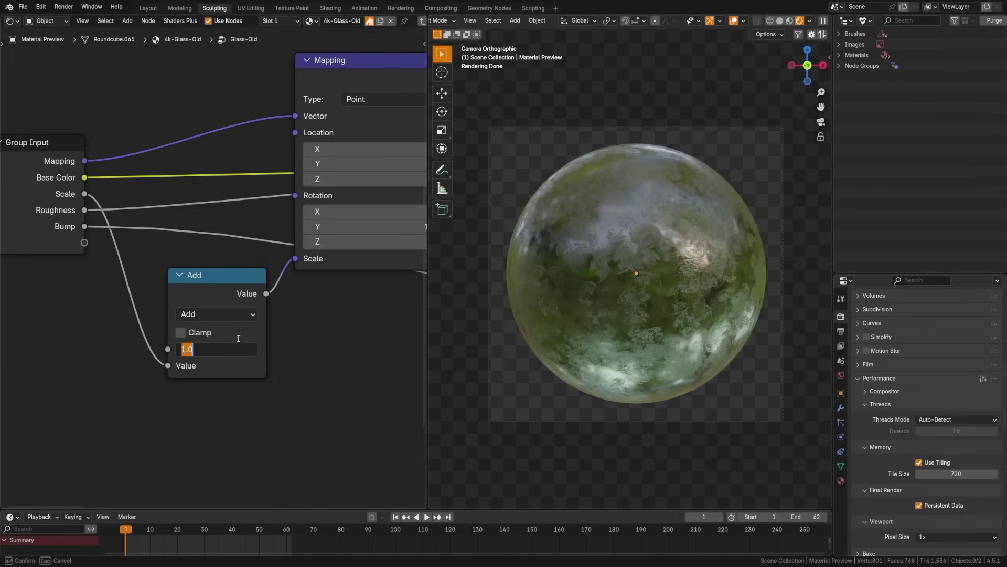
type(".5")
key("Return")
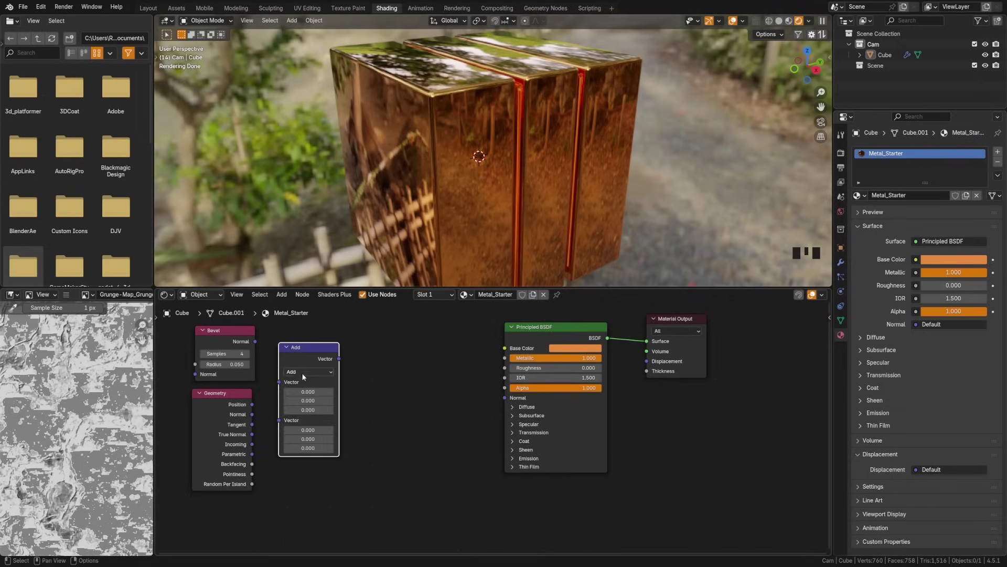
- Switch the vector math node to Dot Product, connect the Bevel and Geometry normals to it, and preview the result on the cube
left_click(302, 372)
left_click(335, 496)
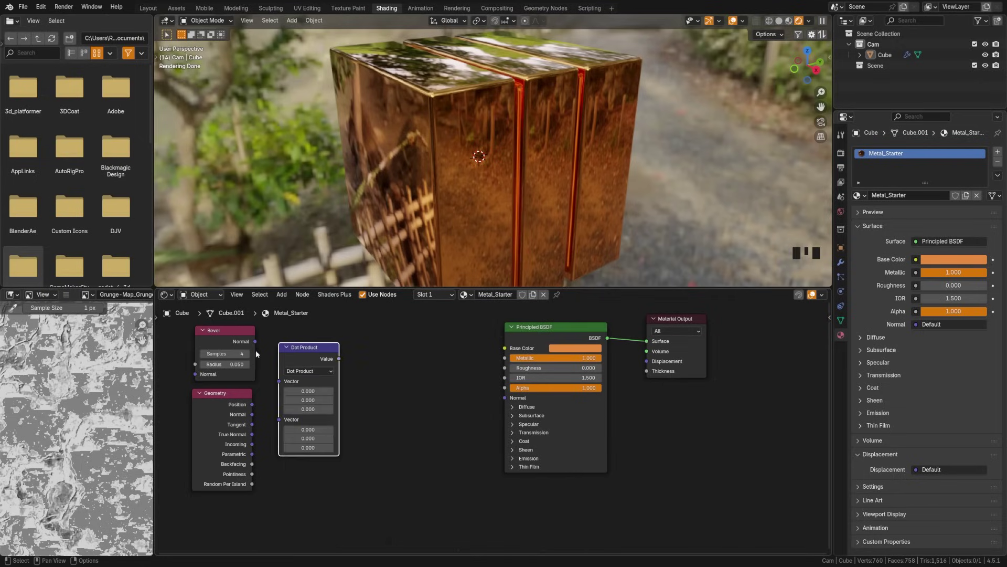
left_click_drag(246, 335, 239, 336)
left_click_drag(276, 377, 279, 380)
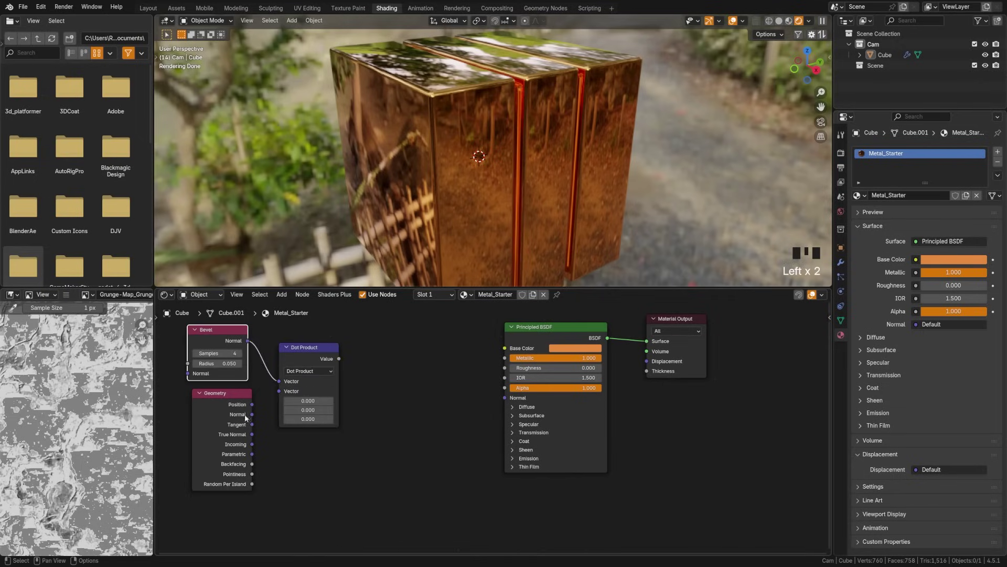
left_click_drag(252, 414, 278, 391)
left_click(309, 352, "ctrl+shift")
middle_click_drag(342, 250, 349, 196)
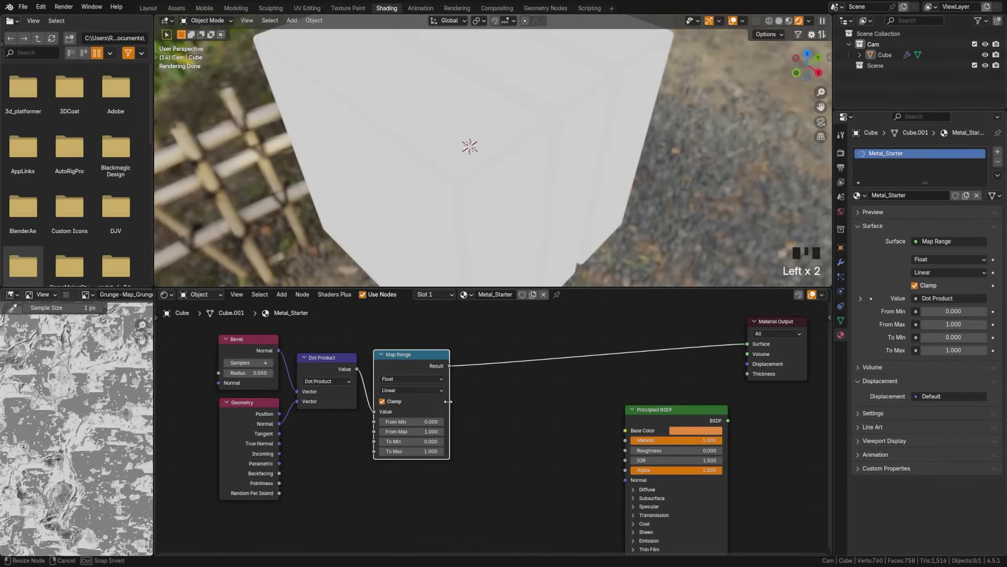
- Set the Map Range node's To Min to 1 and To Max to 0, and inspect the cube's edge mask
type("1")
key("Tab")
type("0")
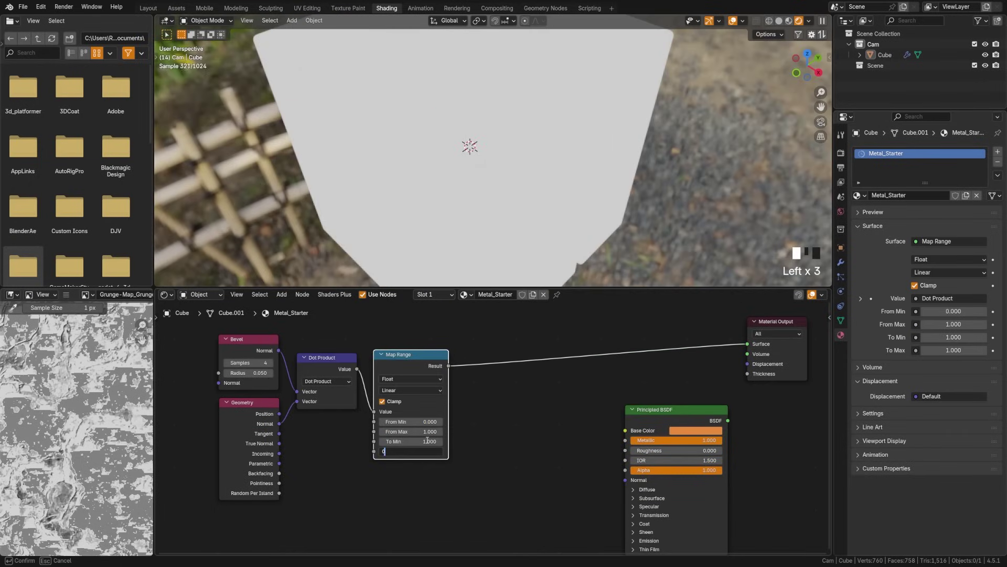
key("Return")
middle_click_drag(435, 215, 453, 175)
scroll(452, 177, "up", 2)
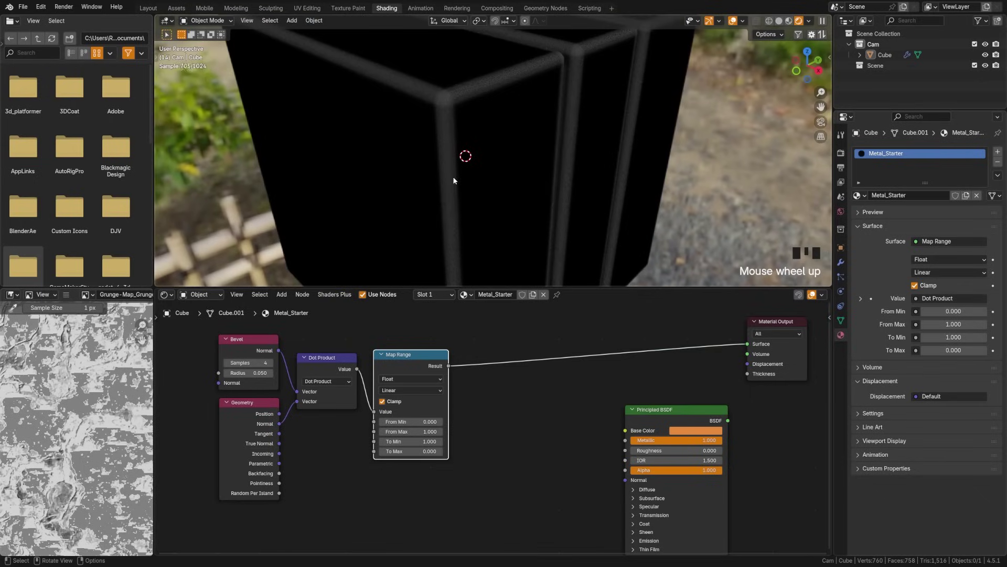
middle_click_drag(470, 209, 469, 237, "shift")
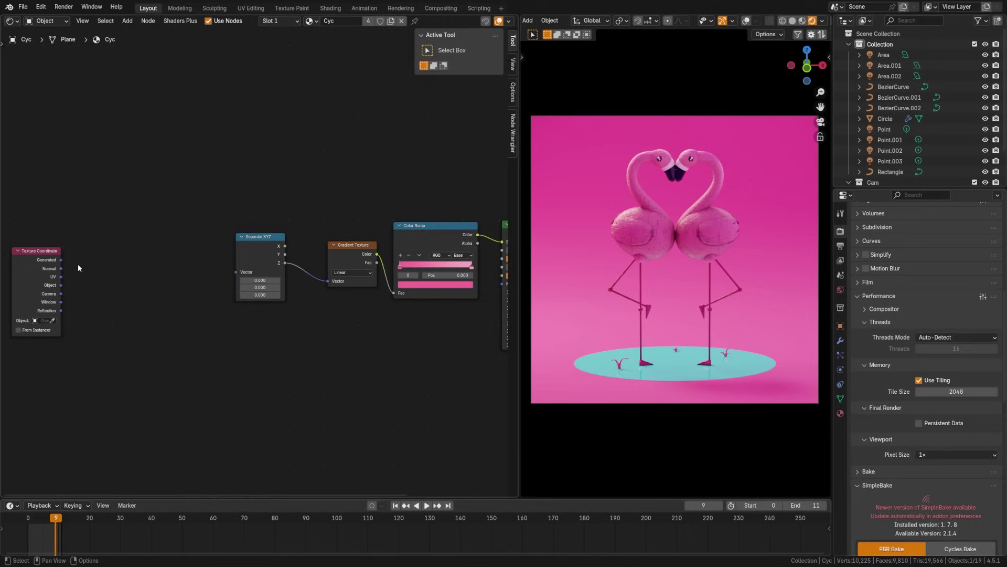
- Connect the Generated coordinates to Separate XYZ, and set the Color Ramp to Constant with its second stop at 0.095
left_click(79, 264)
left_click_drag(83, 263, 244, 253)
scroll(252, 260, "up", 4)
middle_click_drag(359, 286, 232, 287)
left_click(421, 267)
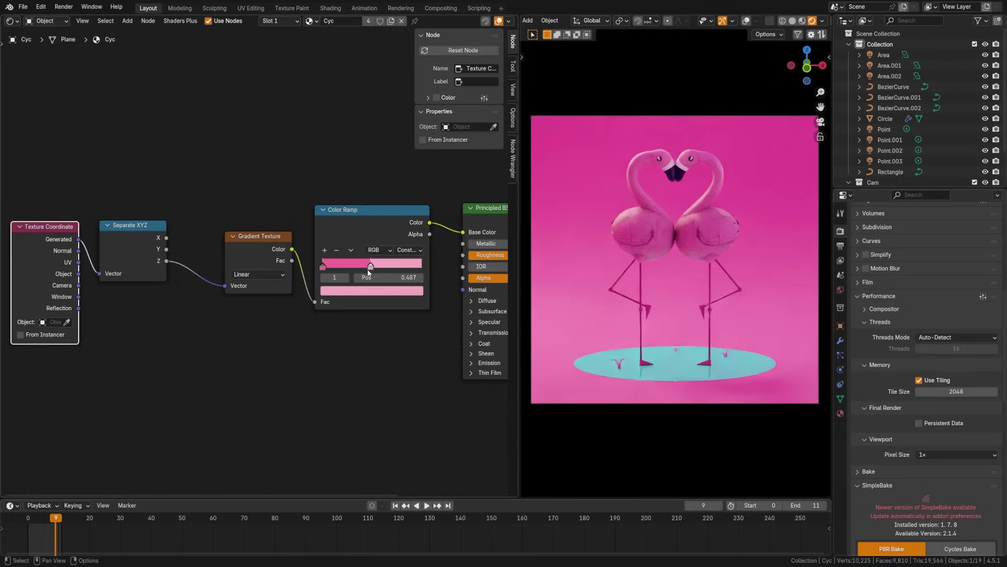
left_click_drag(364, 271, 330, 272)
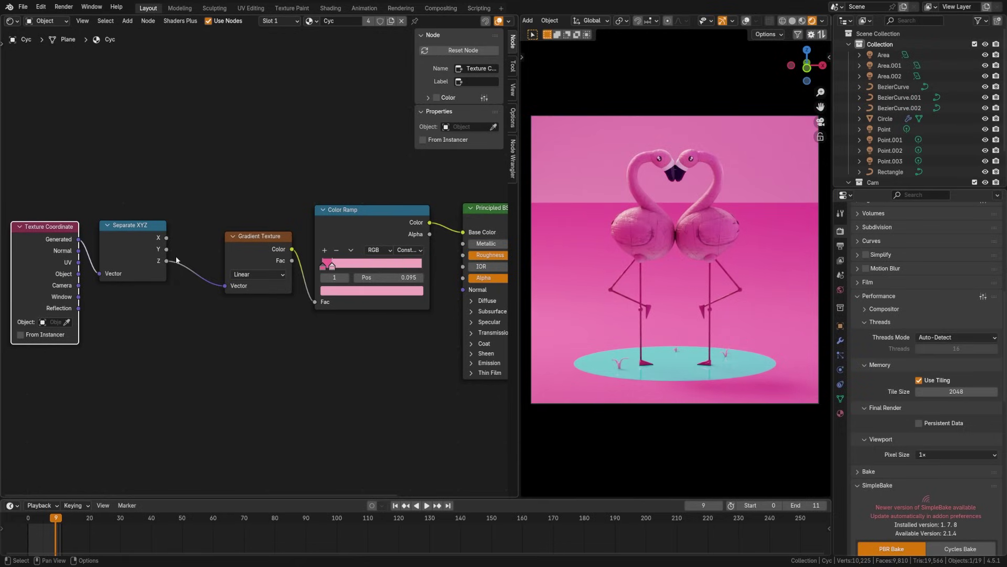
- Drive the Gradient Texture from Separate XYZ's Y output and then its X output, sliding the Color Ramp's second stop for each
left_click_drag(167, 249, 225, 286)
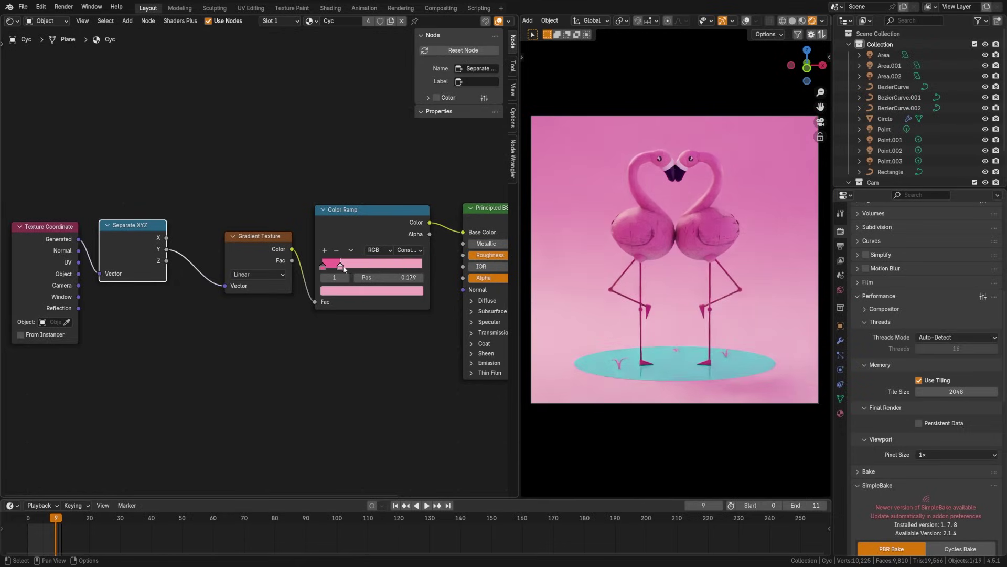
left_click_drag(342, 268, 407, 271)
left_click_drag(219, 285, 224, 286)
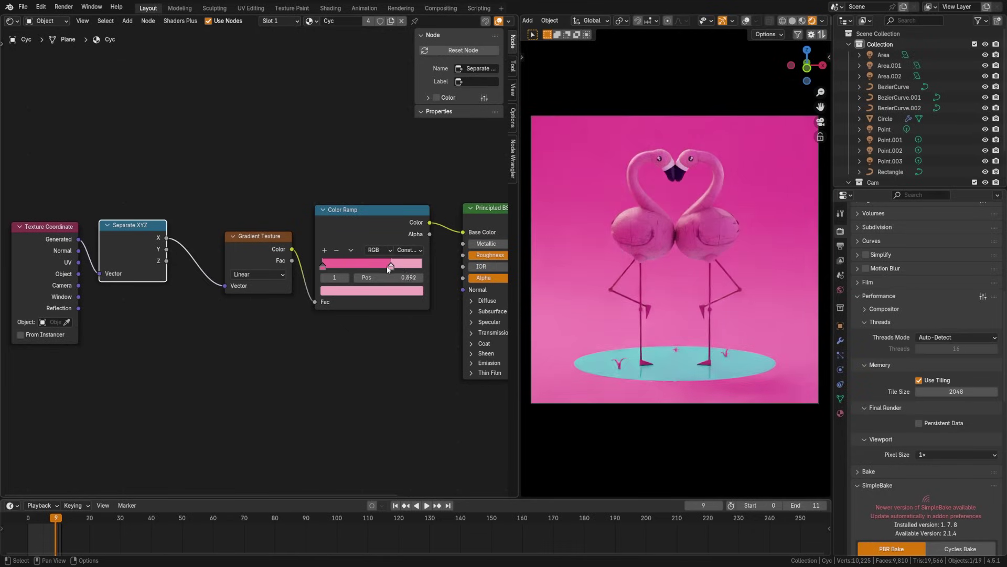
mouse_move(379, 270)
left_mouse_down()
mouse_move(365, 272)
mouse_move(371, 278)
left_mouse_up()
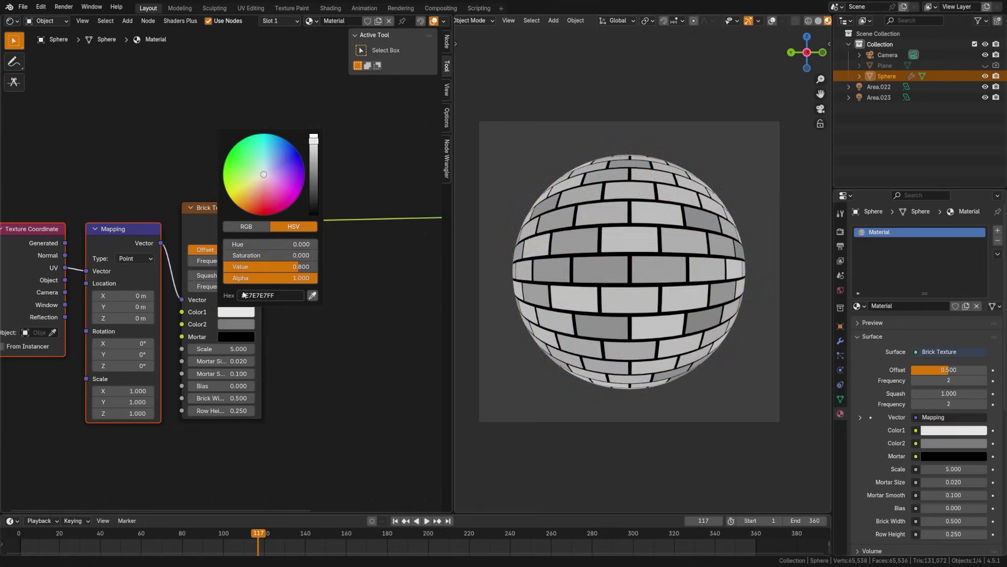
- Pick new colors for the Brick Texture's Color1 and Color2
left_click(262, 237)
left_click(236, 324)
left_click_drag(259, 231, 252, 237)
scroll(252, 237, "down", 3)
scroll(333, 393, "up", 4)
- Adjust the Brick Texture's scale, mortar, bias, brick size and offset values
mouse_move(219, 378)
left_mouse_down()
mouse_move(245, 378)
mouse_move(233, 378)
left_mouse_up()
left_click_drag(220, 411, 251, 411)
mouse_move(219, 429)
left_mouse_down()
mouse_move(246, 428)
mouse_move(229, 428)
left_mouse_up()
mouse_move(220, 445)
left_mouse_down()
mouse_move(231, 445)
mouse_move(220, 445)
left_mouse_up()
left_click_drag(219, 461, 212, 461)
left_click_drag(226, 242, 252, 242)
- Set the Checker Texture's Scale to 17.700, and pick purple for Color2 and a bluish tint for Color1
left_click_drag(148, 350, 157, 350)
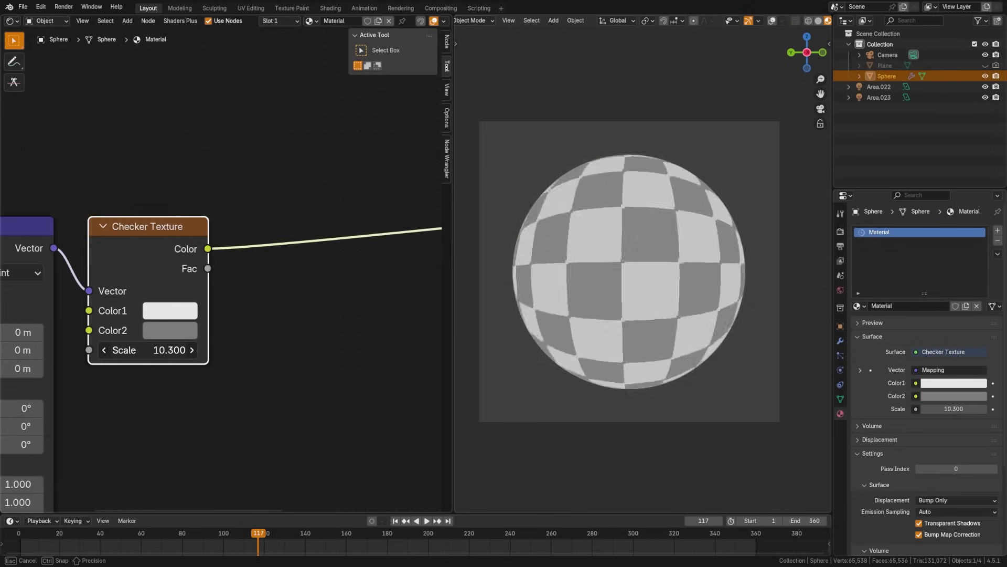
left_click(158, 334)
left_click(266, 152)
left_click(173, 310)
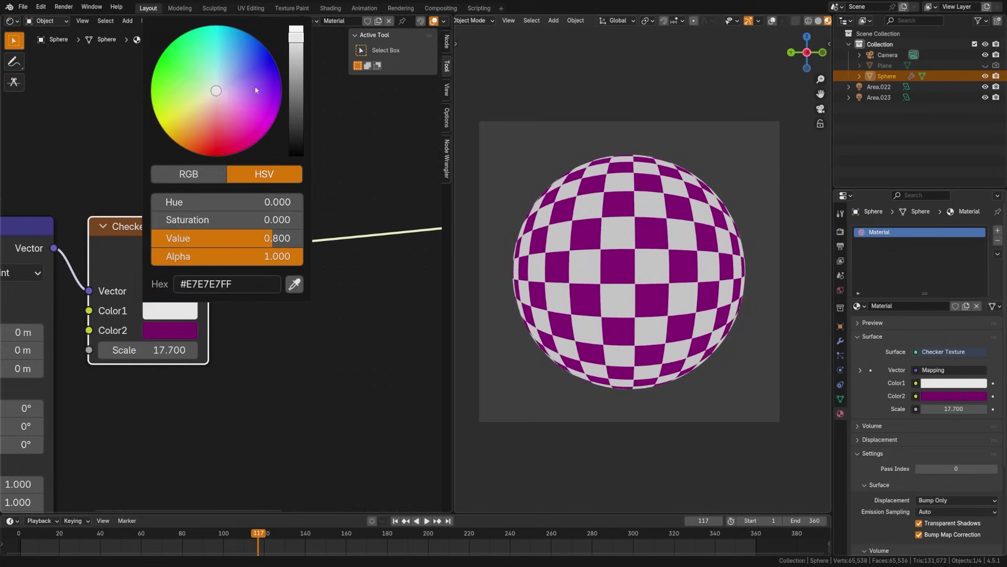
left_click(247, 71)
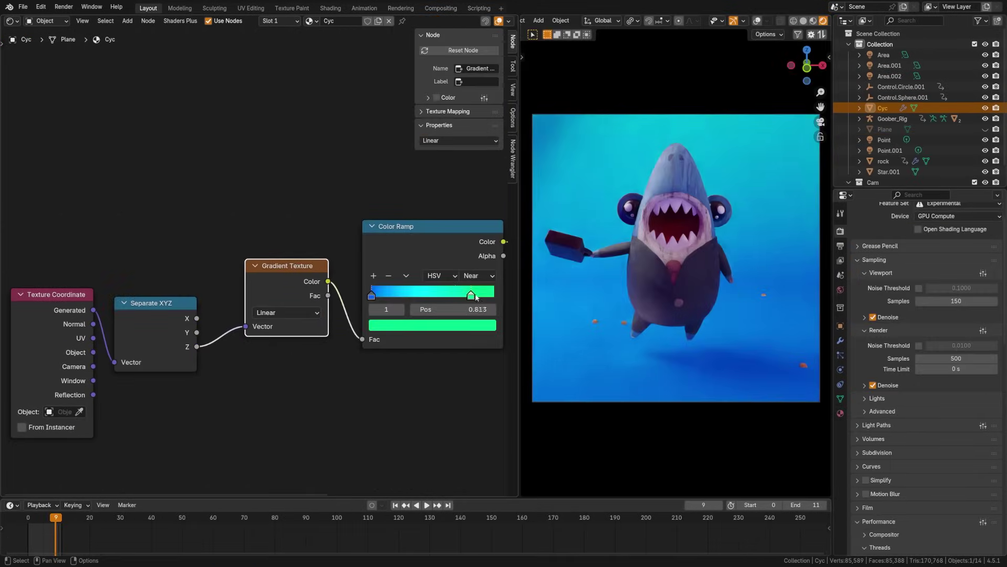
- Slide the second Color Ramp stop of the shark scene's background toward the blue end
mouse_move(389, 300)
left_mouse_down()
mouse_move(445, 304)
mouse_move(380, 302)
left_mouse_up()
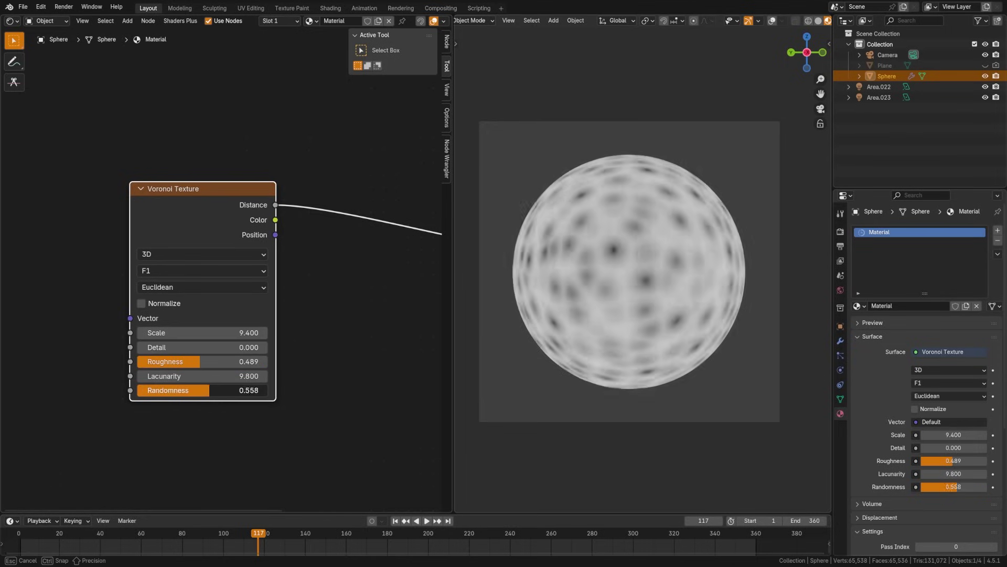
- Raise the Voronoi Texture's Randomness, switch it from F1 to another feature type, and adjust its Scale
left_click_drag(225, 389, 267, 390)
left_click(202, 270)
left_click(183, 317)
mouse_move(195, 332)
left_mouse_down()
mouse_move(220, 333)
mouse_move(188, 332)
left_mouse_up()
mouse_move(195, 347)
left_mouse_down()
mouse_move(221, 347)
mouse_move(195, 347)
left_mouse_up()
- Choose a further Voronoi feature type and lower its values
left_click(202, 271)
left_click(202, 346)
left_click_drag(245, 303, 227, 302)
left_click_drag(227, 286, 185, 287)
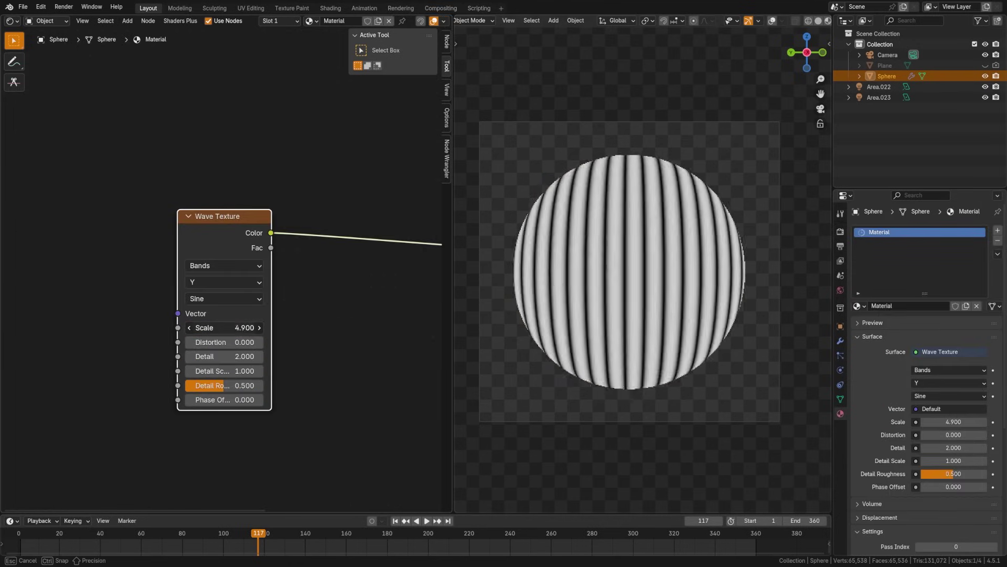
- Raise the Wave Texture's Distortion, Detail, Detail Scale and Detail Roughness
left_click_drag(224, 342, 263, 342)
left_click_drag(220, 356, 263, 356)
left_click_drag(220, 371, 257, 371)
mouse_move(220, 386)
left_mouse_down()
mouse_move(244, 399)
mouse_move(231, 400)
left_mouse_up()
- Try other wave profiles instead of Sine, switch the Wave Texture's pattern type away from Bands, and raise its Scale
left_click(220, 298)
left_click(217, 345)
left_click(217, 299)
left_click(213, 331)
left_click(216, 265)
left_click(215, 313)
left_click_drag(220, 327, 245, 327)
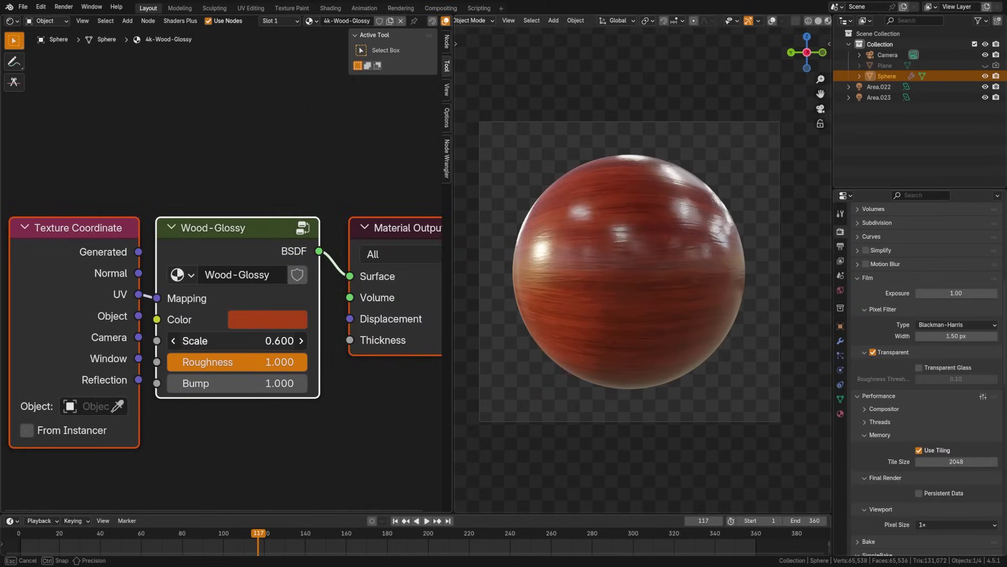
- Raise the Scale of the Wood-Glossy node group on the wood sphere
left_click_drag(236, 341, 247, 341)
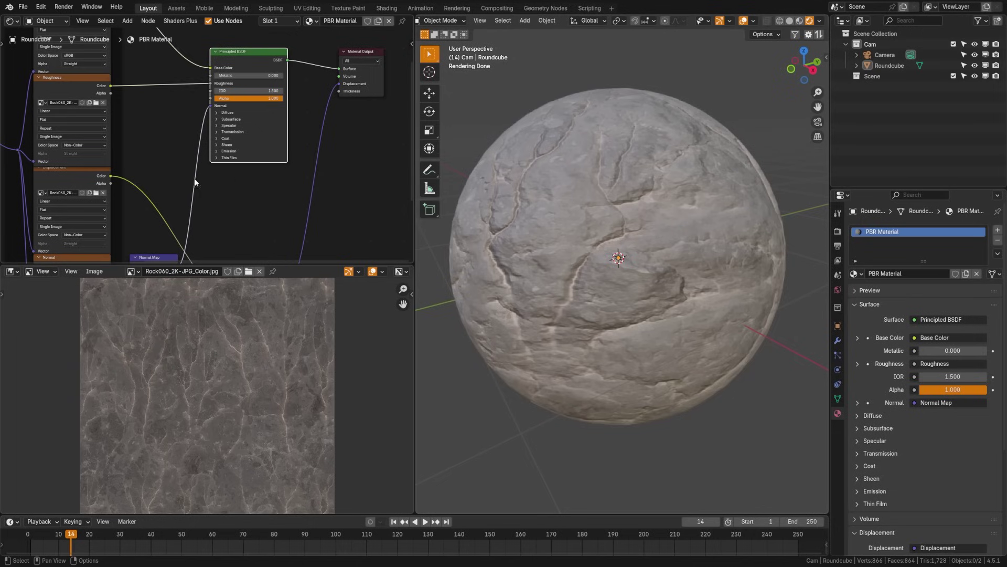
- Browse the loaded Rock060_2K-JPG images and preview the Roughness texture node on the rock sphere
left_click(135, 272)
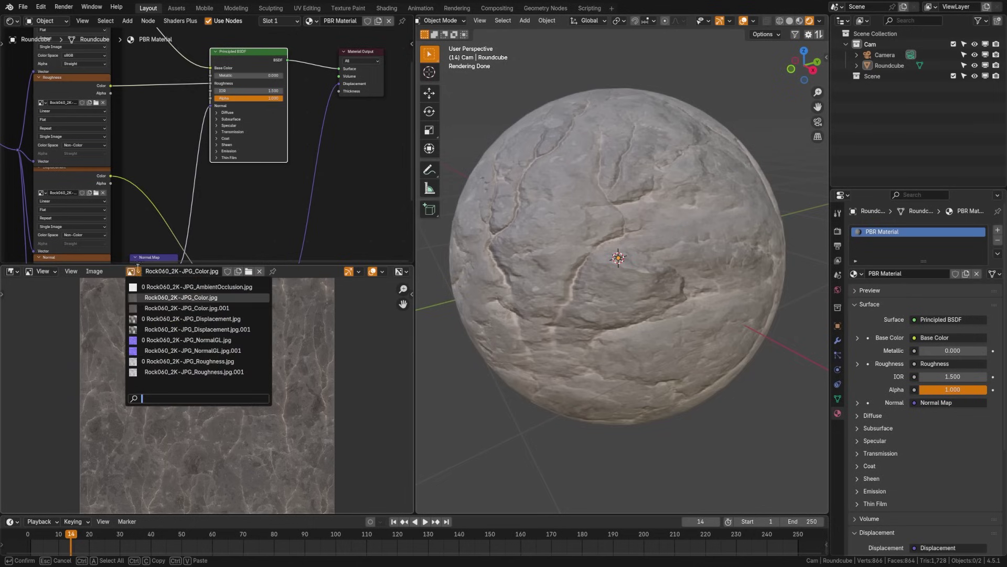
left_click(78, 82, "ctrl+shift")
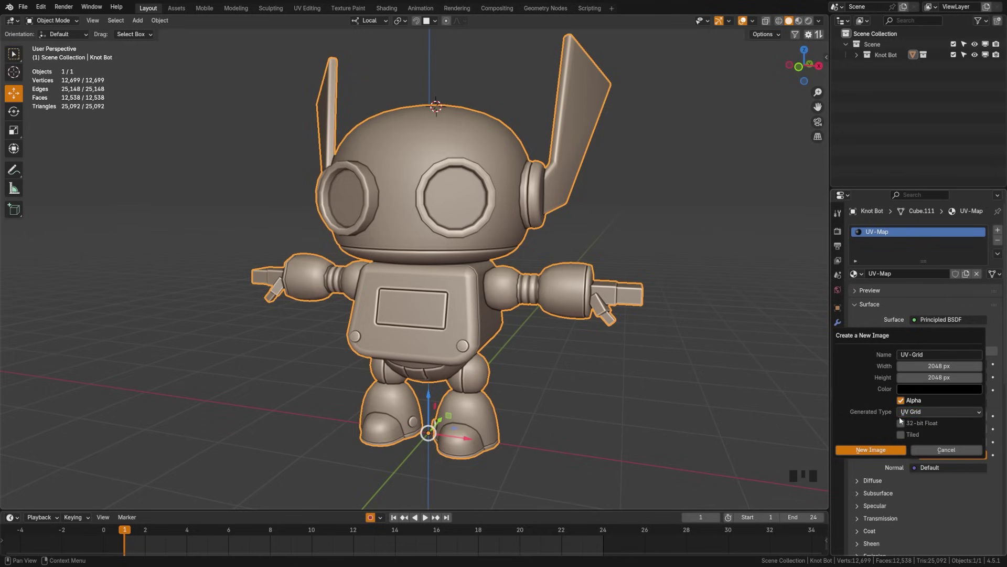
- Create a 2048 × 2048 px UV Grid image named UV-Grid for the robot's base color
left_click(871, 450)
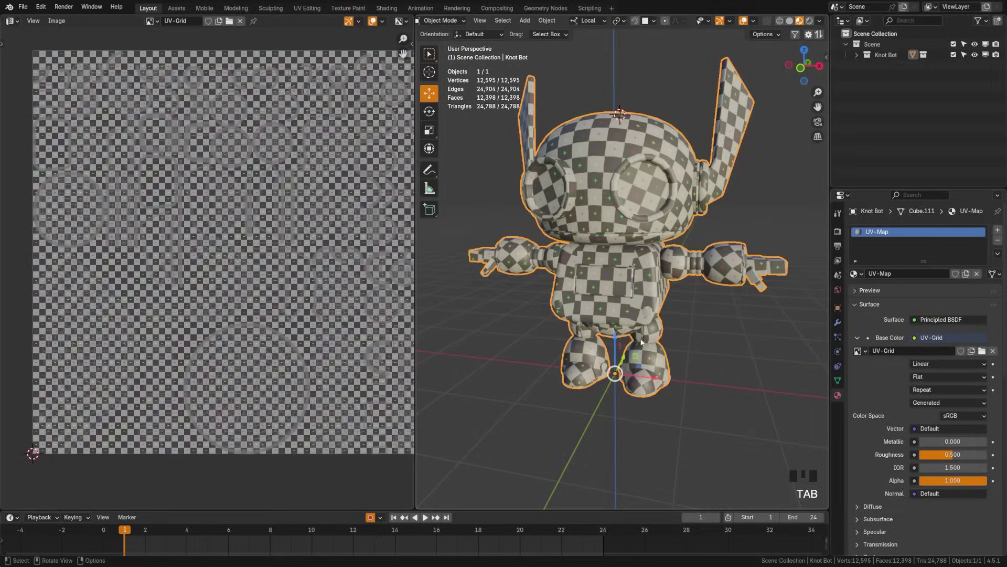
middle_click_drag(643, 344, 627, 336)
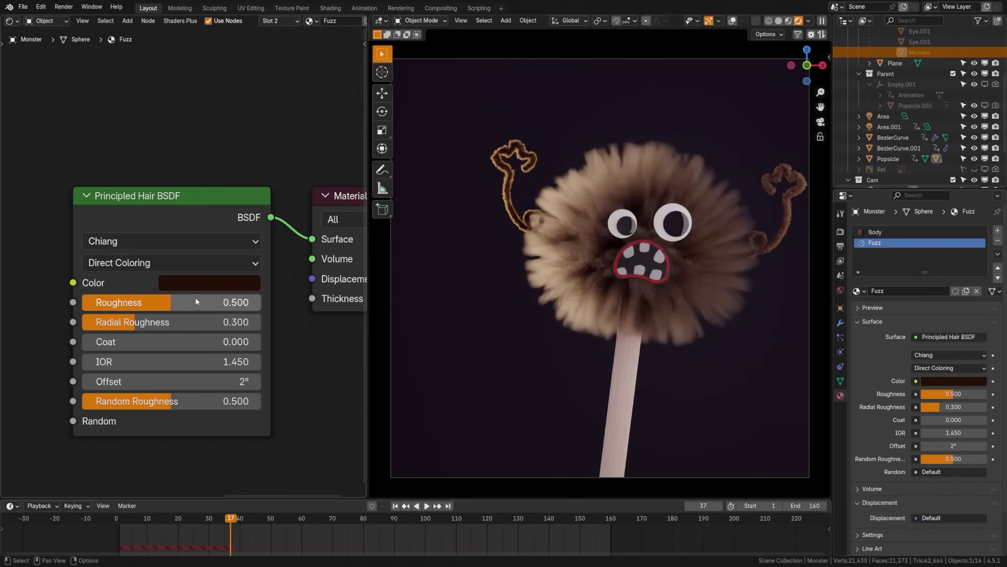
- Brighten the monster's Principled Hair BSDF color to a value of 0.274 and pick purple (#42198FFF)
left_click(194, 282)
left_click(239, 284)
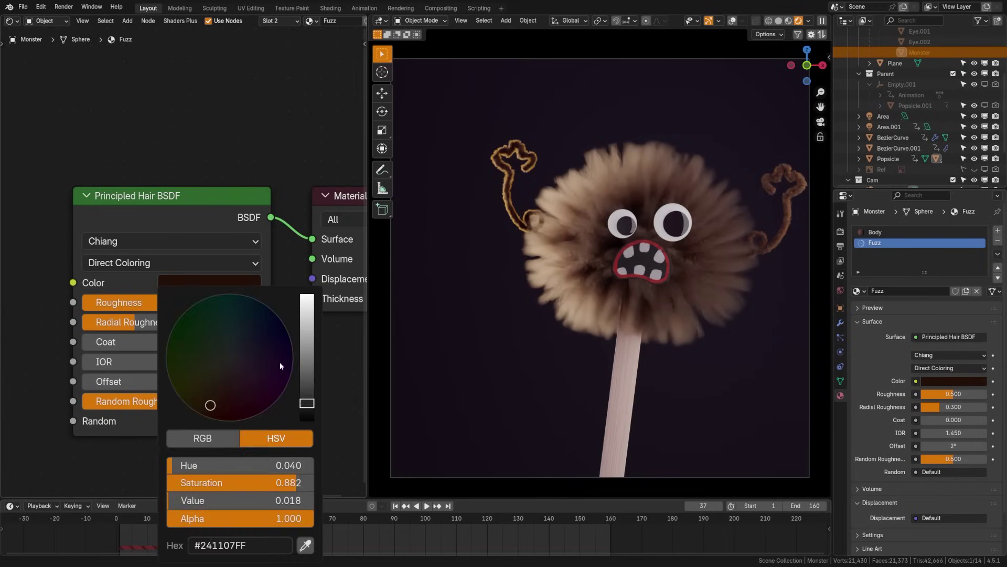
left_click_drag(306, 402, 307, 349)
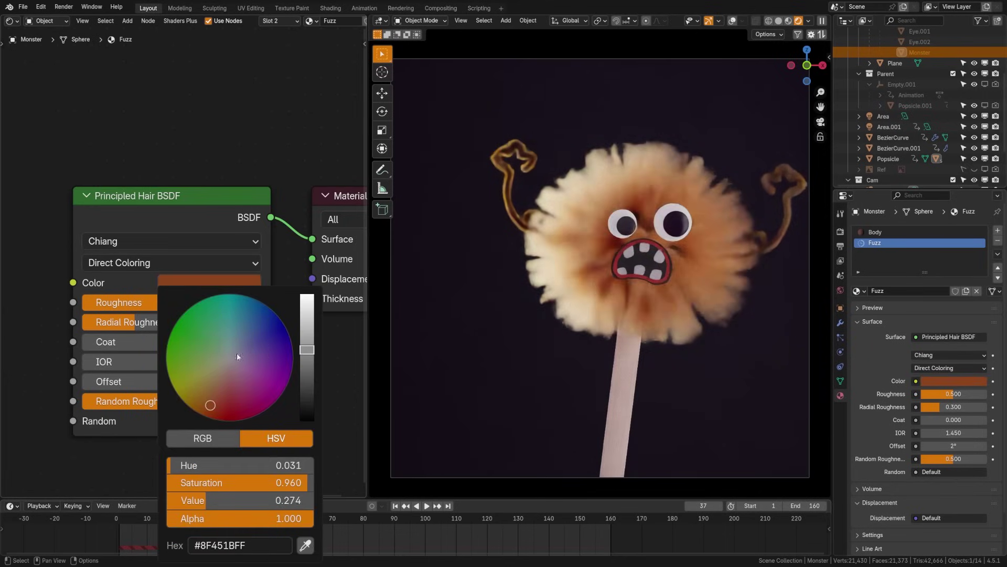
mouse_move(211, 405)
left_mouse_down()
mouse_move(253, 315)
mouse_move(240, 294)
mouse_move(270, 311)
mouse_move(288, 353)
mouse_move(281, 346)
left_mouse_up()
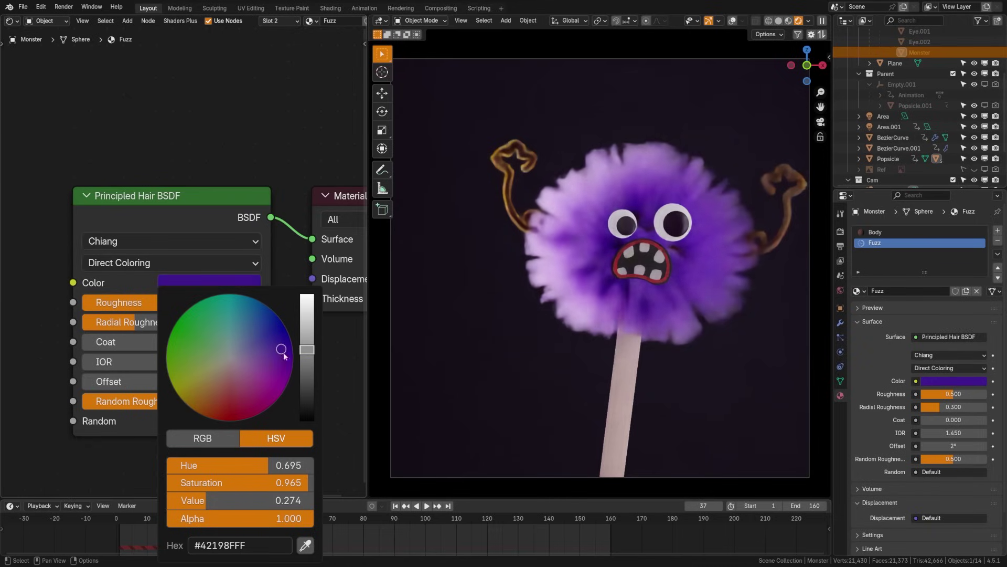
left_click(132, 283)
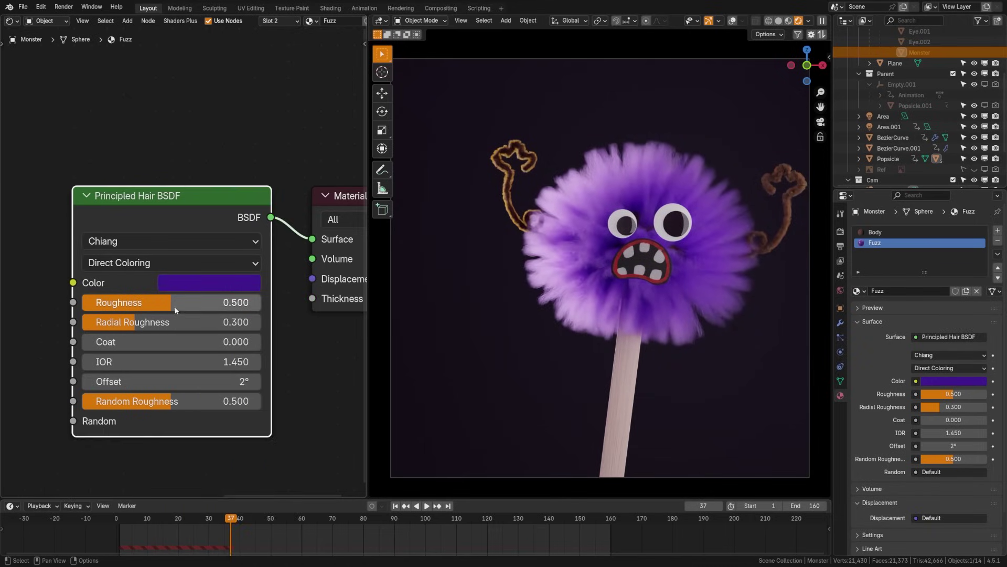
- Test the hair shader's Roughness at 1.000 and reset it to default, and sweep Radial Roughness up to 1.000 and back down
left_click_drag(176, 308, 318, 337)
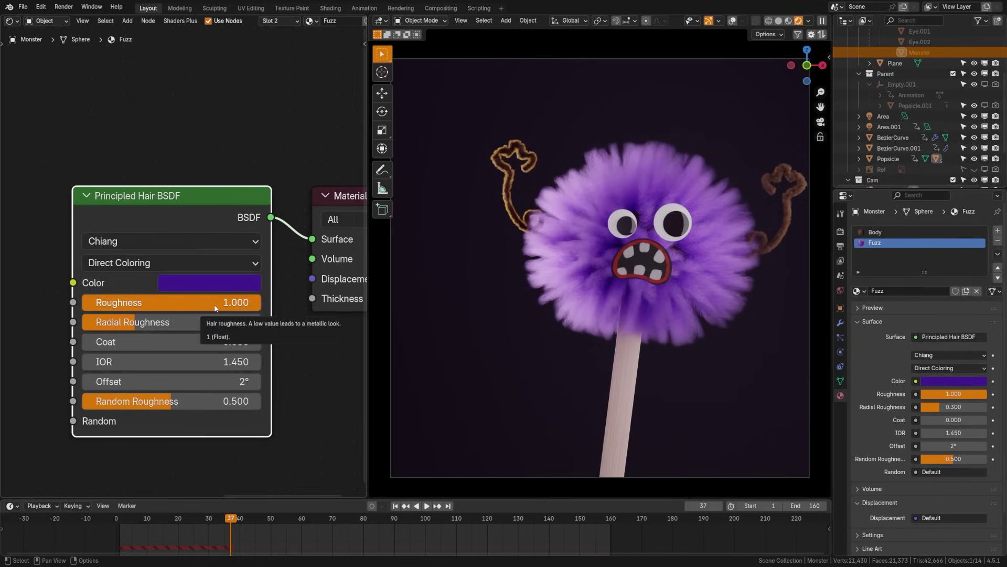
key("BackSpace")
left_click_drag(171, 322, 252, 326)
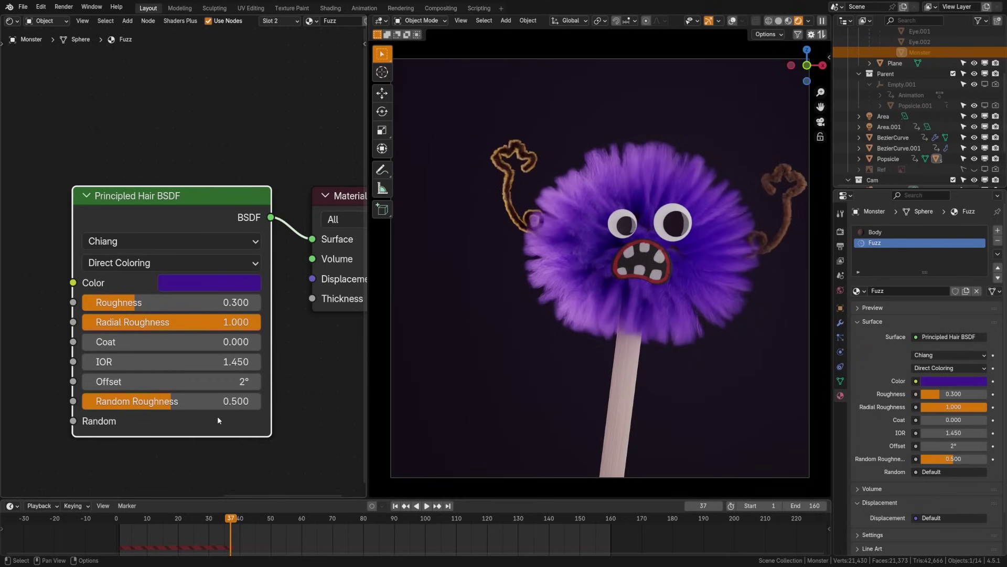
left_click_drag(225, 323, 17, 351)
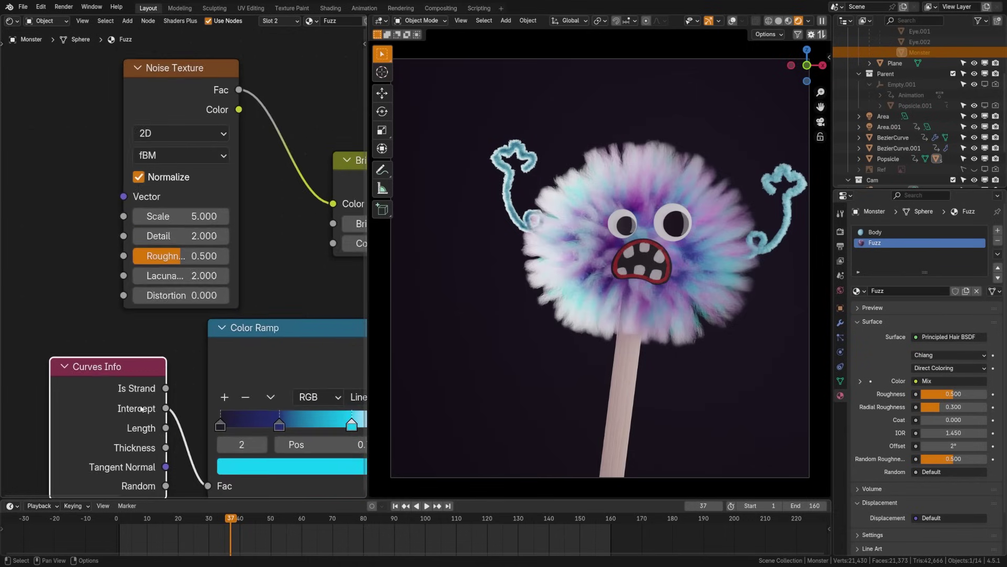
- Preview the Curves Info outputs one by one on the fuzz: Is Strand, Intercept, Length, Thickness, Tangent Normal and Random
left_click_drag(133, 371, 99, 279)
left_click(106, 278, "ctrl+shift")
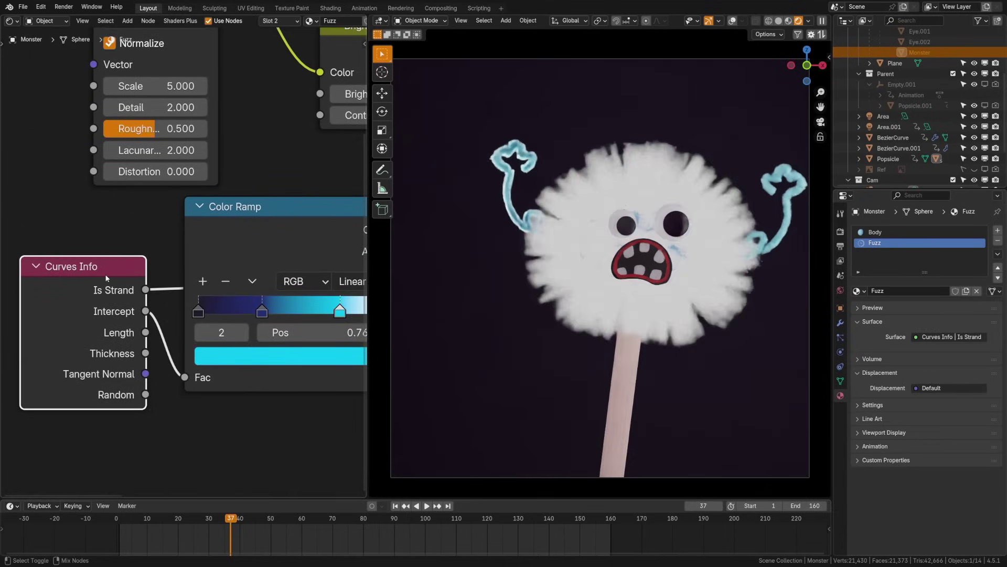
left_click(106, 278, "ctrl+shift")
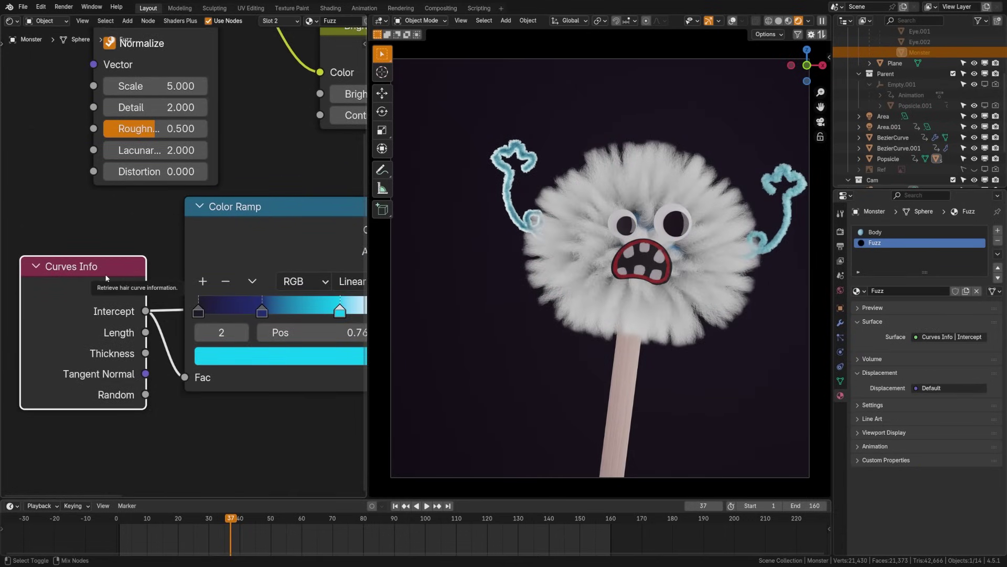
left_click(106, 278, "ctrl+shift")
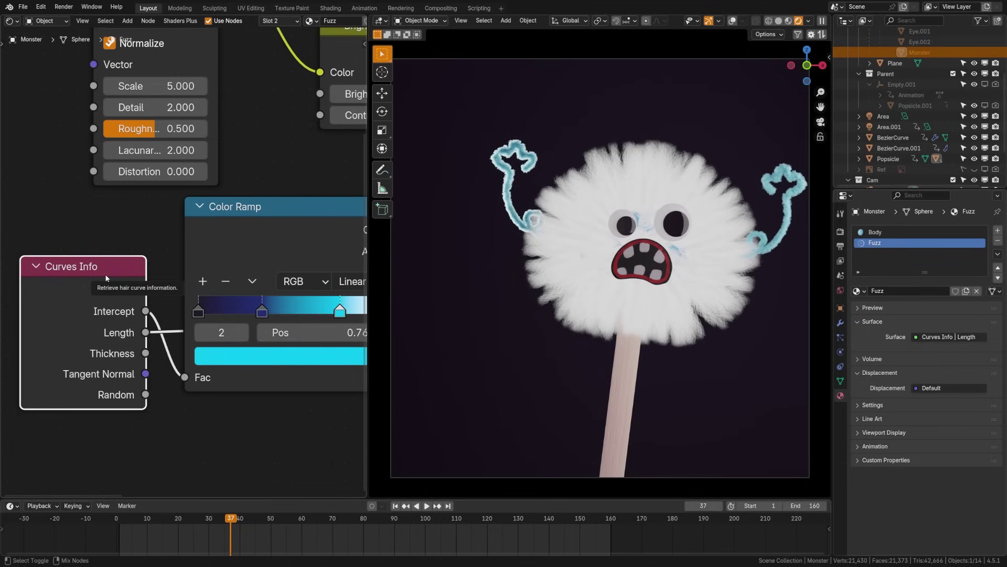
left_click(106, 278, "ctrl+shift")
left_click(106, 278, "ctrl+shift")
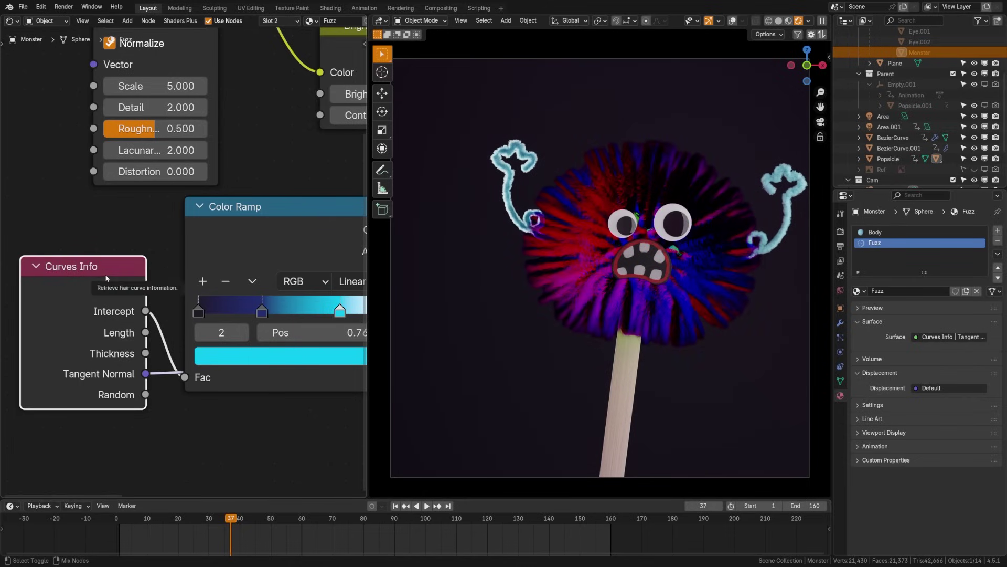
left_click(105, 278, "ctrl+shift")
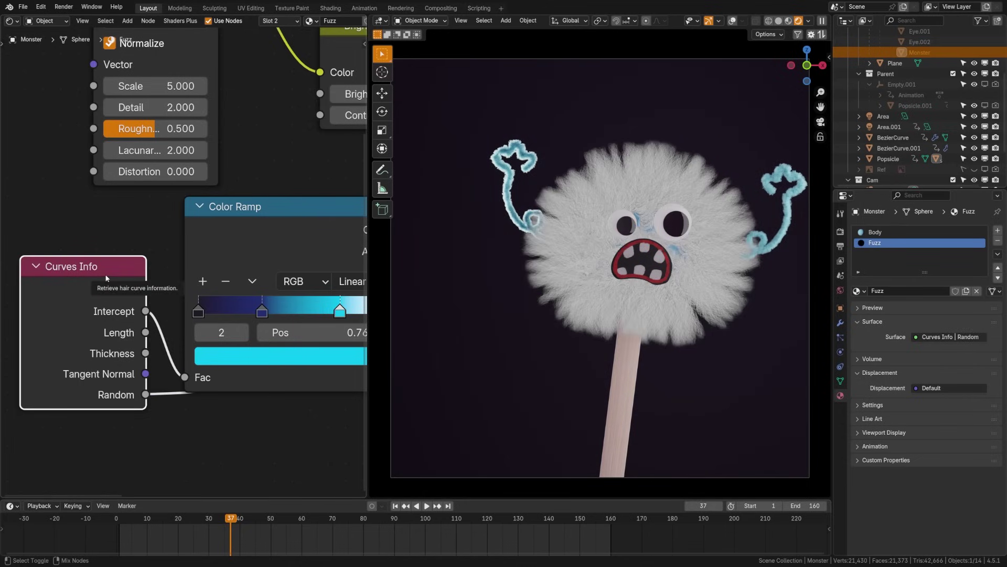
- Preview a node farther along the fuzz material's node chain
scroll(200, 319, "down", 8)
middle_click_drag(201, 319, 0, 354)
left_click(208, 220, "ctrl+shift")
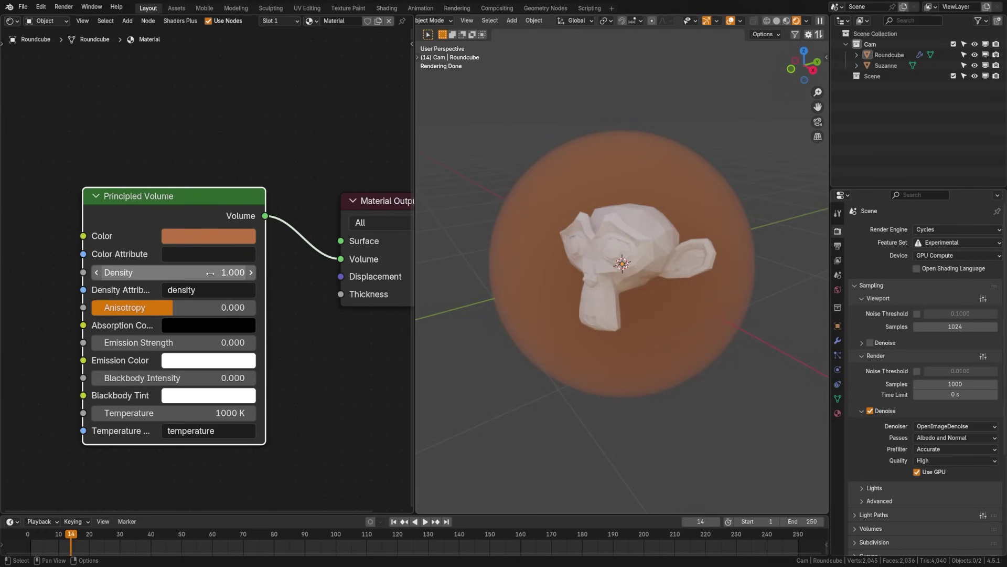
- Set the Principled Volume's Density to 1.600 and change its color to a bright cyan tint
left_click_drag(173, 272, 218, 272)
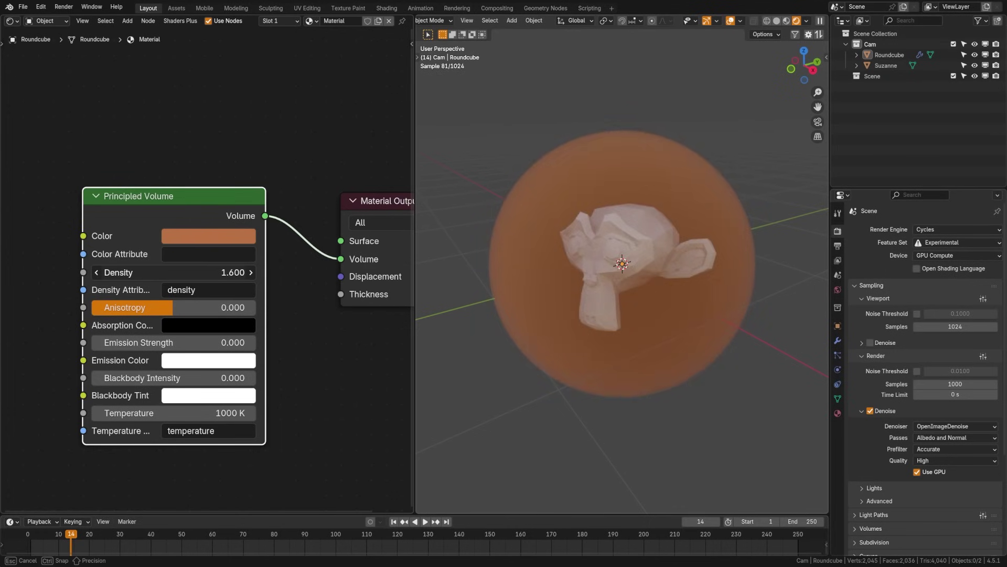
left_click(221, 238)
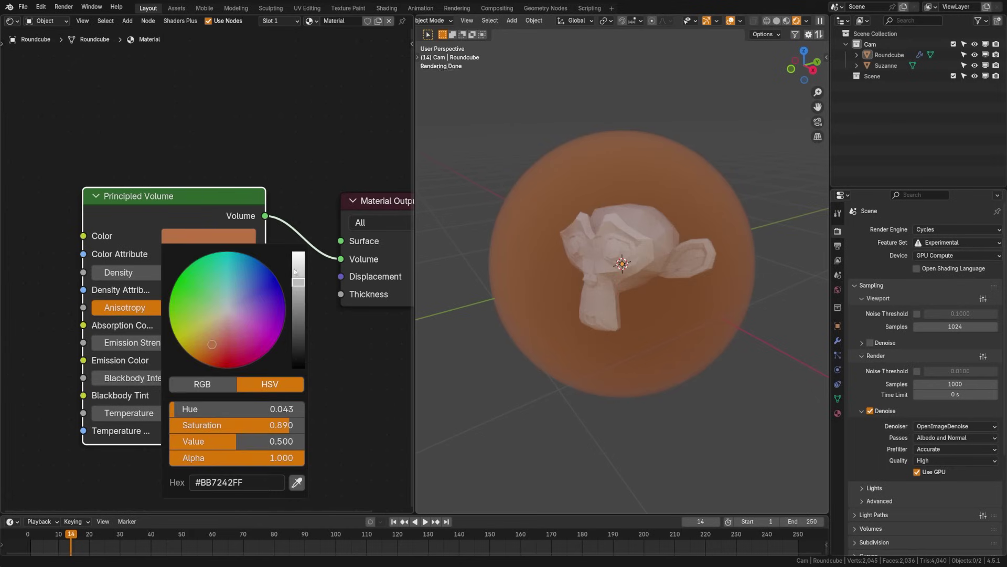
left_click_drag(295, 271, 298, 252)
left_click_drag(229, 296, 232, 272)
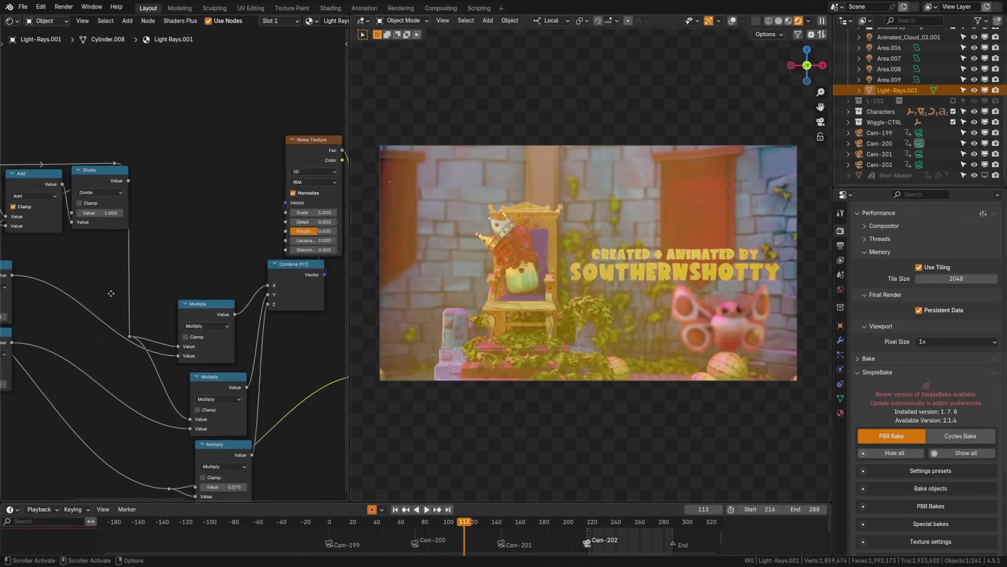
- Examine the volume node networks of the Light Rays.001 and Fog materials and their effect in the throne and starry scenes
middle_click_drag(247, 273, 8, 287)
middle_click_drag(219, 238, 187, 292)
scroll(187, 291, "up", 5)
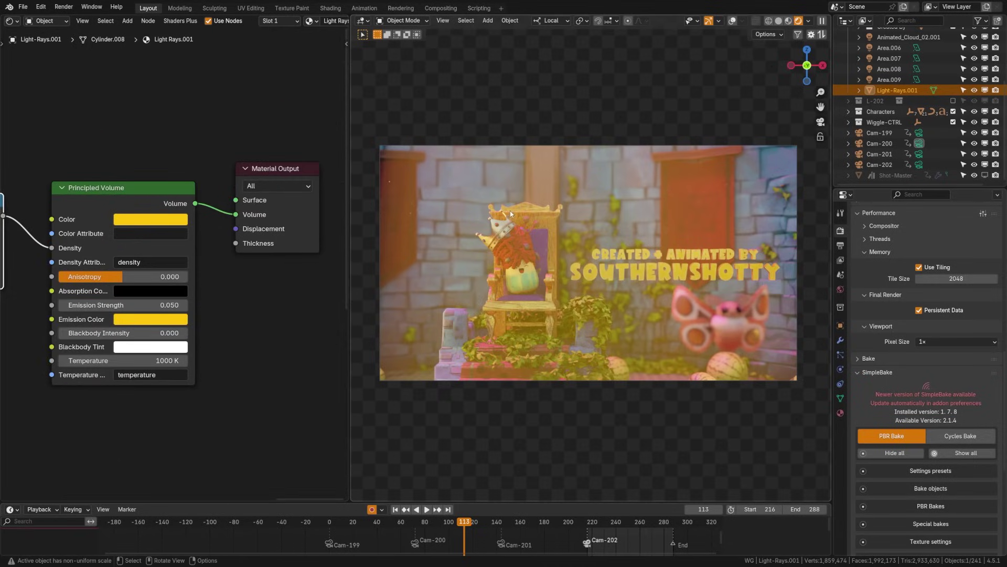
middle_click_drag(585, 262, 618, 181)
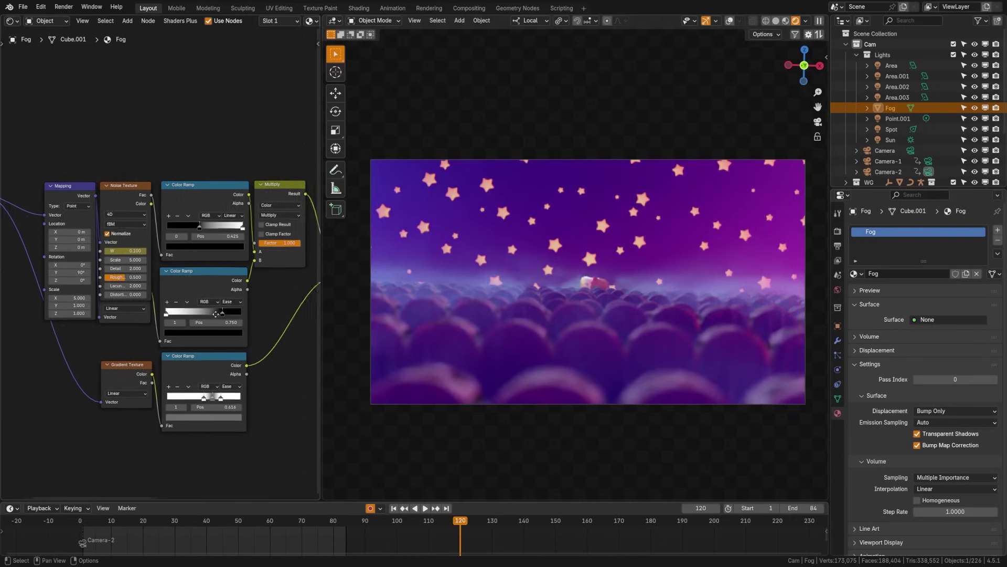
scroll(216, 314, "up", 2)
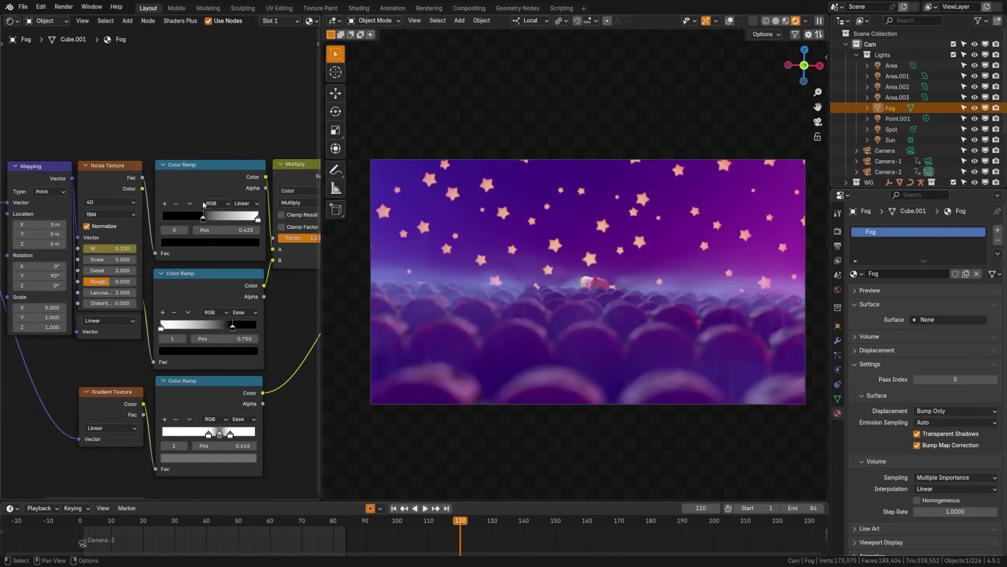
middle_click_drag(287, 358, 26, 318)
key("KP_Divide")
scroll(555, 323, "down", 5)
scroll(531, 314, "up", 5)
middle_click_drag(531, 314, 577, 367)
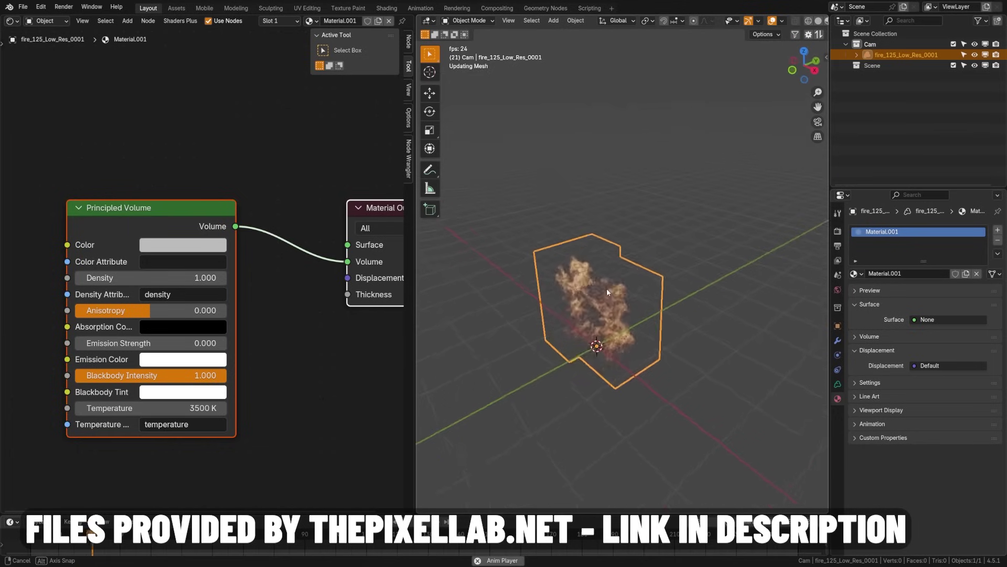
- Set the fire volume's Temperature to 1500 K in its Principled Volume shader
middle_click_drag(606, 288, 524, 356)
scroll(692, 324, "up", 1)
left_click_drag(167, 379, 151, 407)
left_click(198, 409)
type("1500")
key("Return")
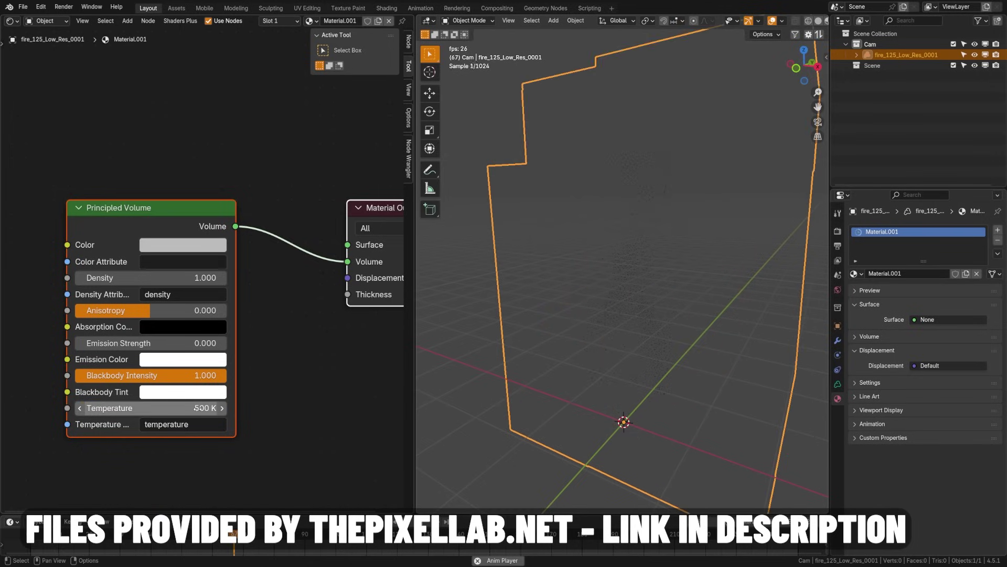
- Set the fire volume's blackbody Temperature to 10000 K
left_click(197, 408)
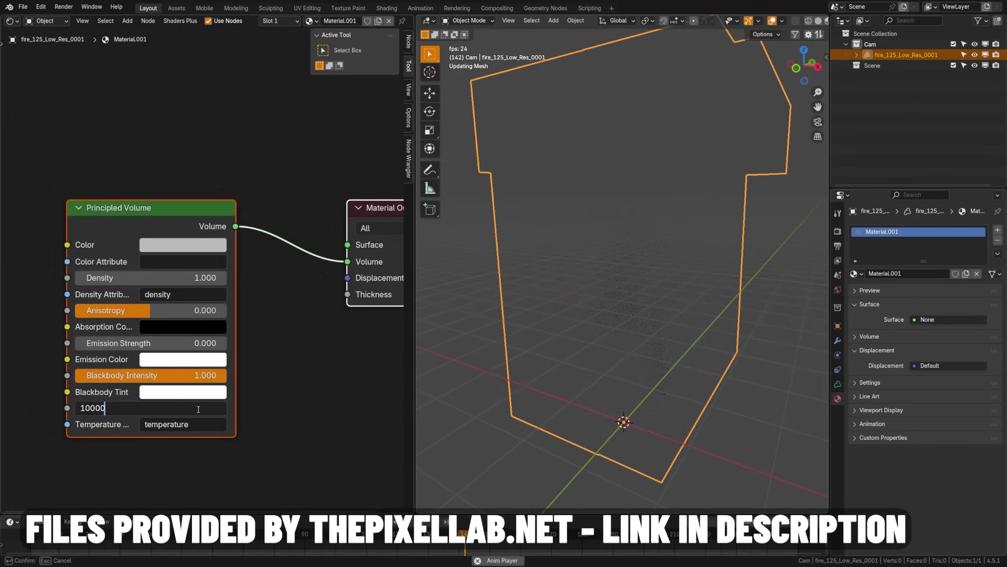
type("10000")
key("Return")
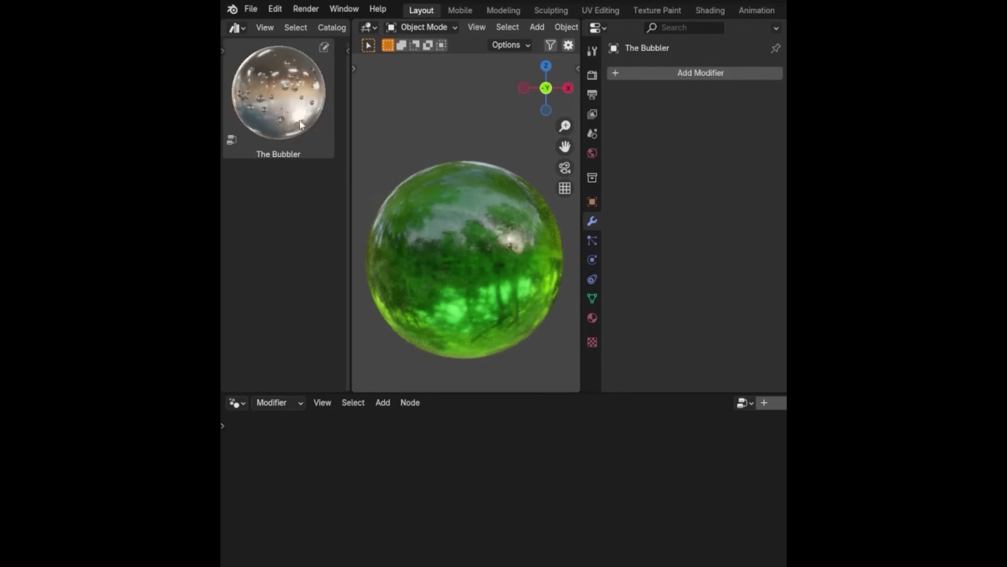
- Apply The Bubbler asset to the green glass sphere
left_click_drag(279, 97, 467, 258)
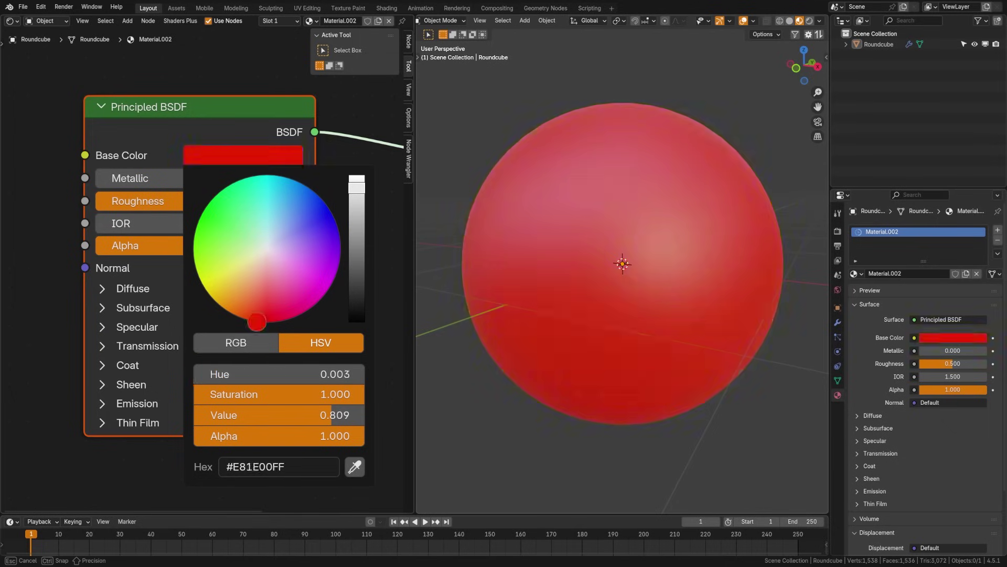
- Turn the sphere's Principled BSDF base color near-white, lower Metallic to 0.000 and raise Roughness
left_click_drag(268, 251, 268, 250)
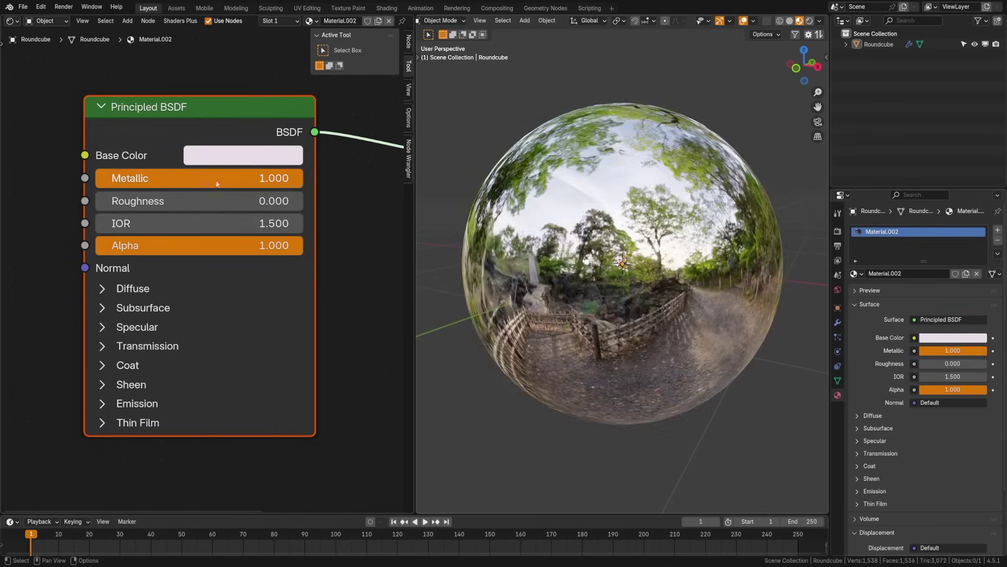
left_click_drag(215, 183, 8, 183)
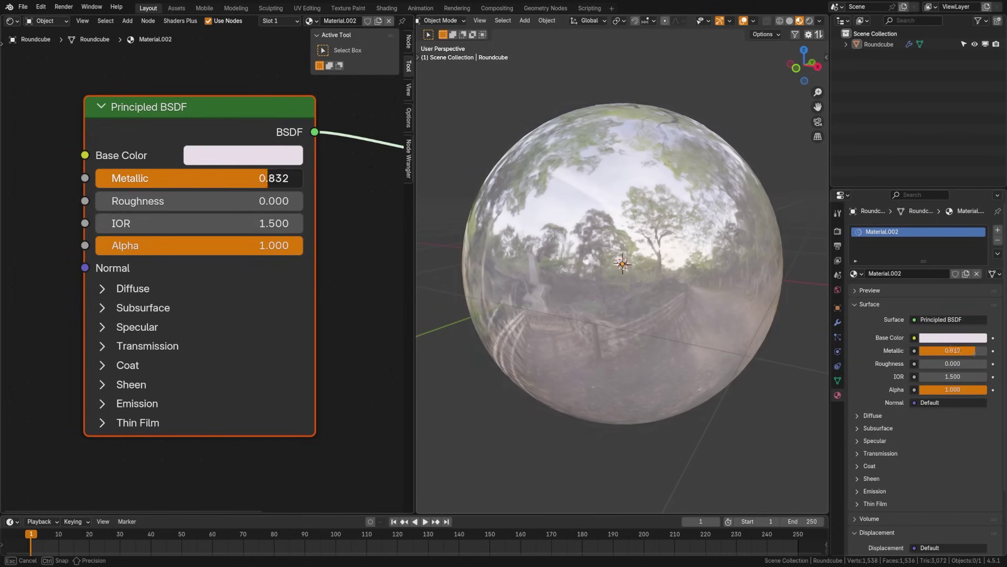
left_click_drag(96, 201, 299, 201)
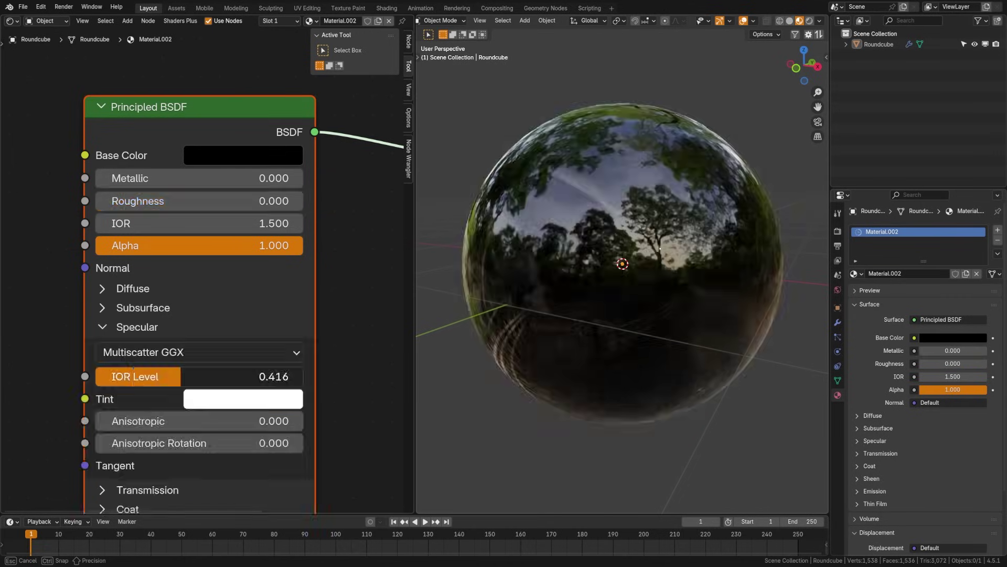
- Raise the black sphere's specular IOR Level to 1.000 and readjust it
left_click_drag(184, 377, 304, 377)
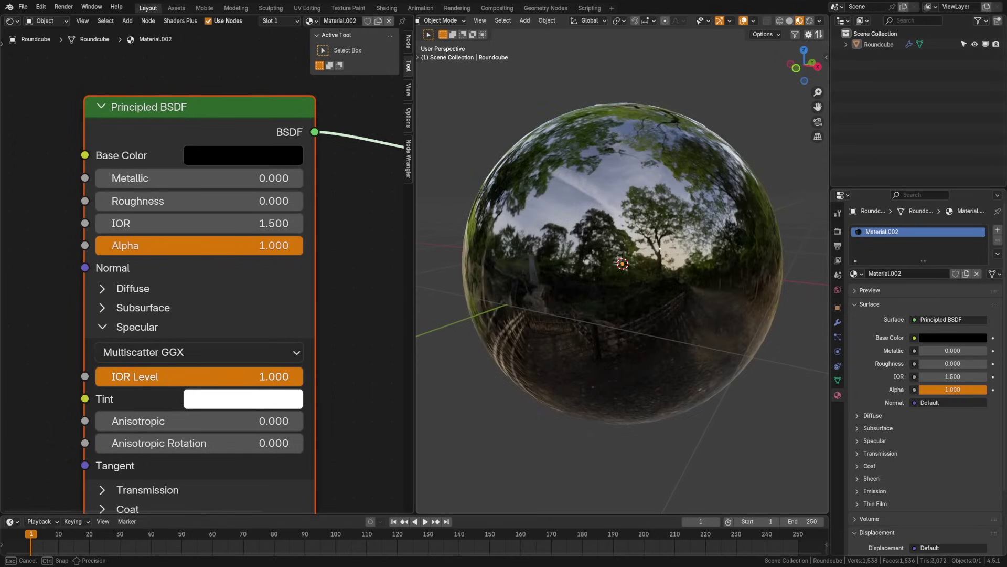
left_click_drag(148, 377, 186, 377)
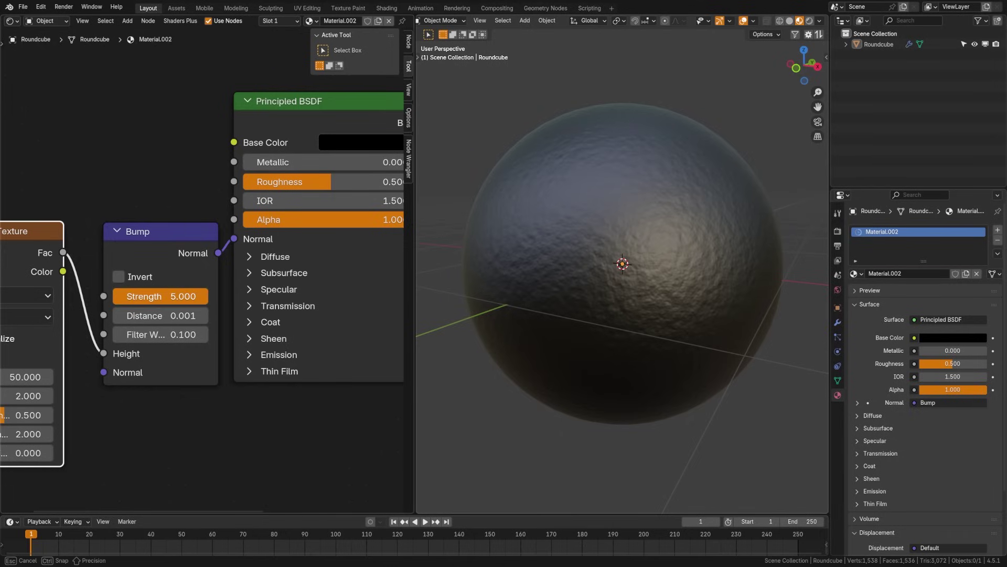
- Set the white sphere's transmission Weight to 1.000 and Roughness to 0.000, and lower the IOR for a glass look
mouse_move(252, 358)
left_mouse_down()
mouse_move(58, 357)
mouse_move(265, 358)
left_mouse_up()
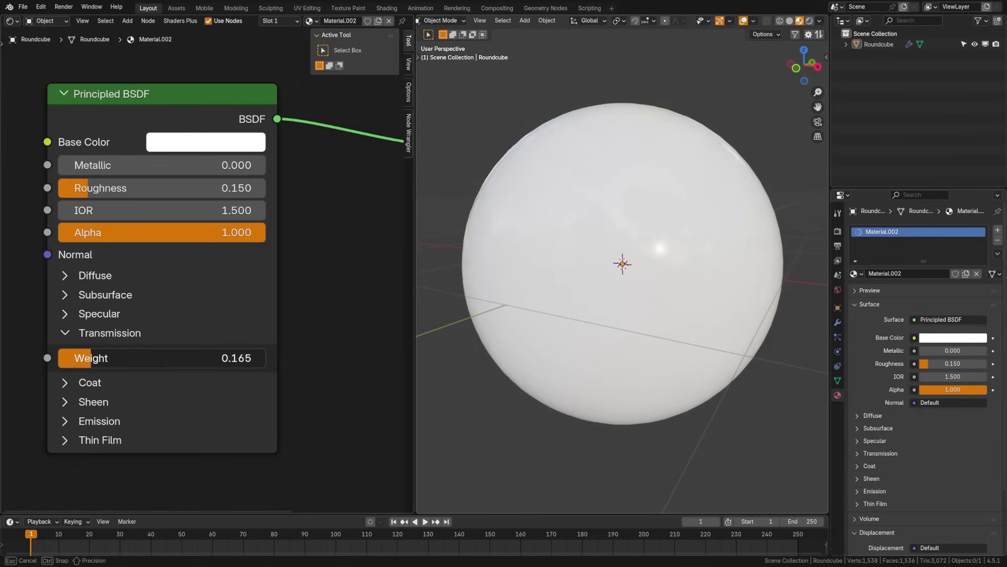
left_click_drag(89, 188, 59, 188)
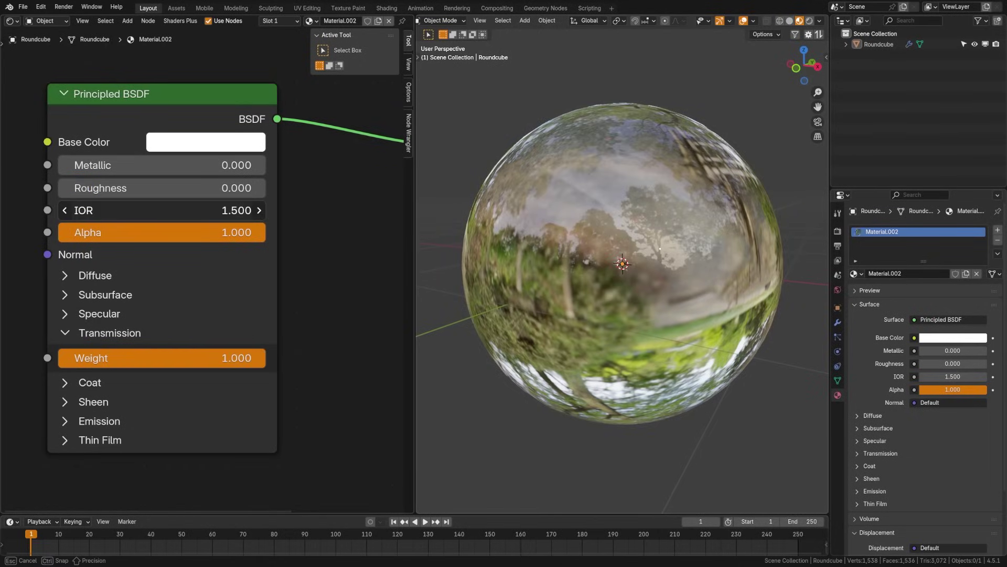
left_click_drag(158, 209, 136, 210)
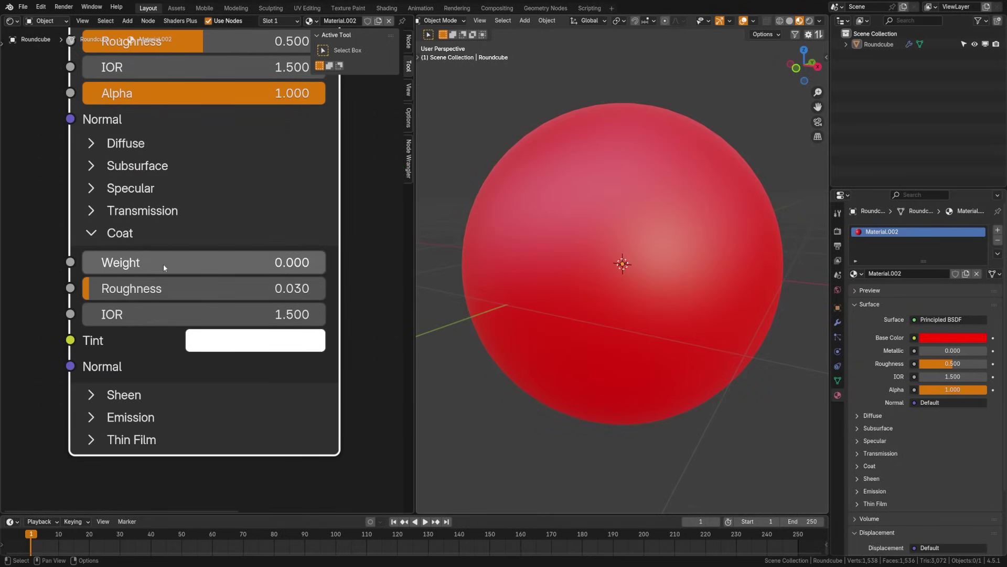
- Raise the red sphere's coat Weight, give the coat a colored Tint and increase the coat Roughness
left_click_drag(161, 264, 305, 264)
left_click(255, 340)
left_click_drag(283, 101, 262, 181)
left_click_drag(163, 289, 175, 288)
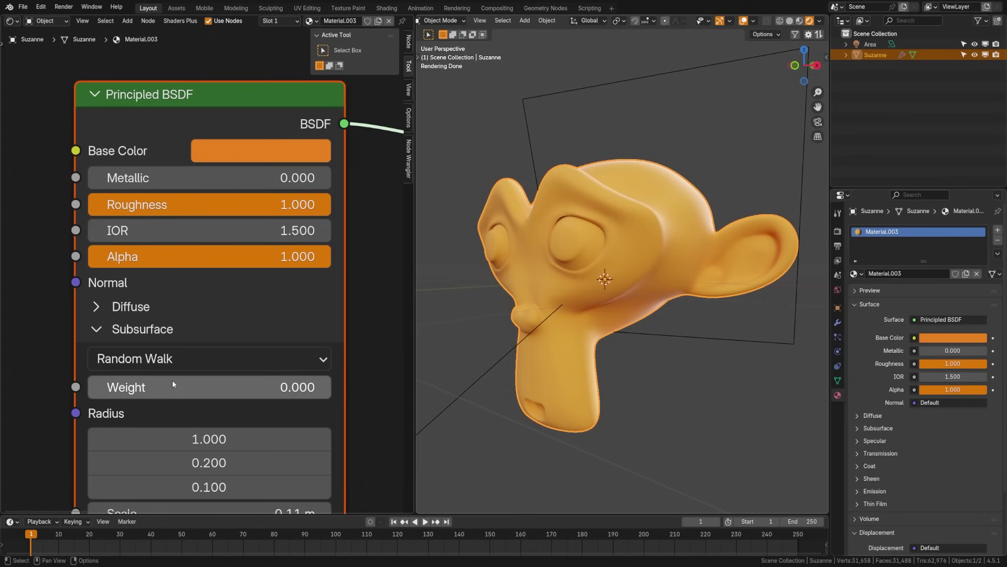
- Raise the subsurface Weight of the orange Suzanne material
left_click_drag(173, 383, 417, 386)
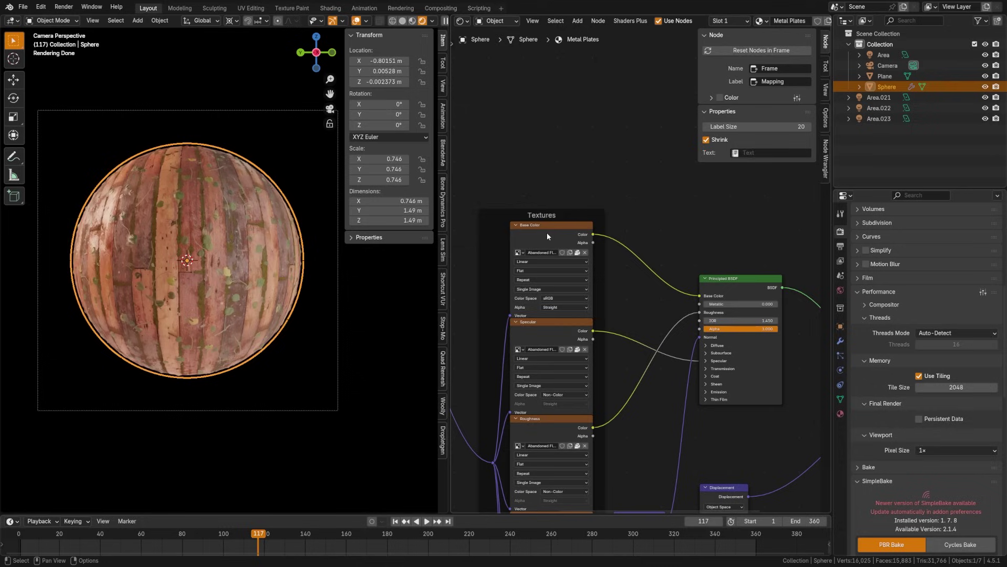
- Select the Base Color texture in the Metal Plates material, and preview the lower Color Ramp in the Wood material
left_click(547, 235)
middle_click_drag(545, 328, 549, 301)
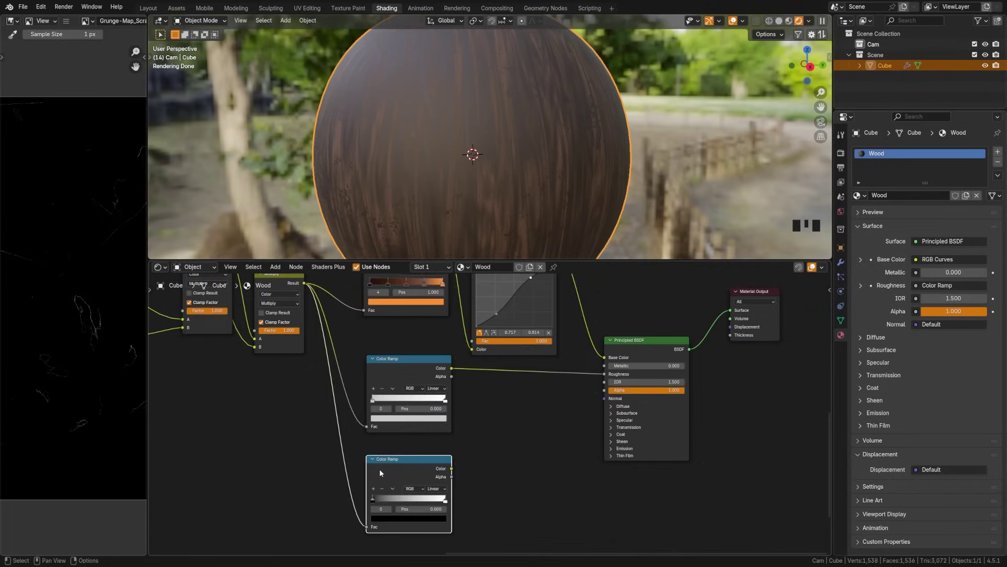
left_click(398, 463, "ctrl+shift")
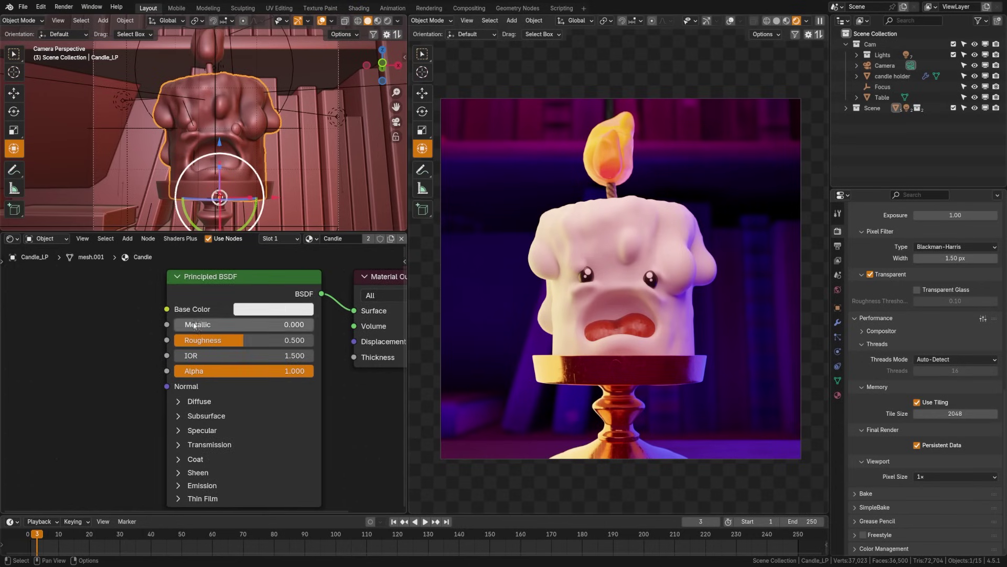
- Set the Candle material's base color to orange #E79F27 and its subsurface Weight to 1.000
left_click(281, 308)
left_click_drag(282, 149, 265, 168)
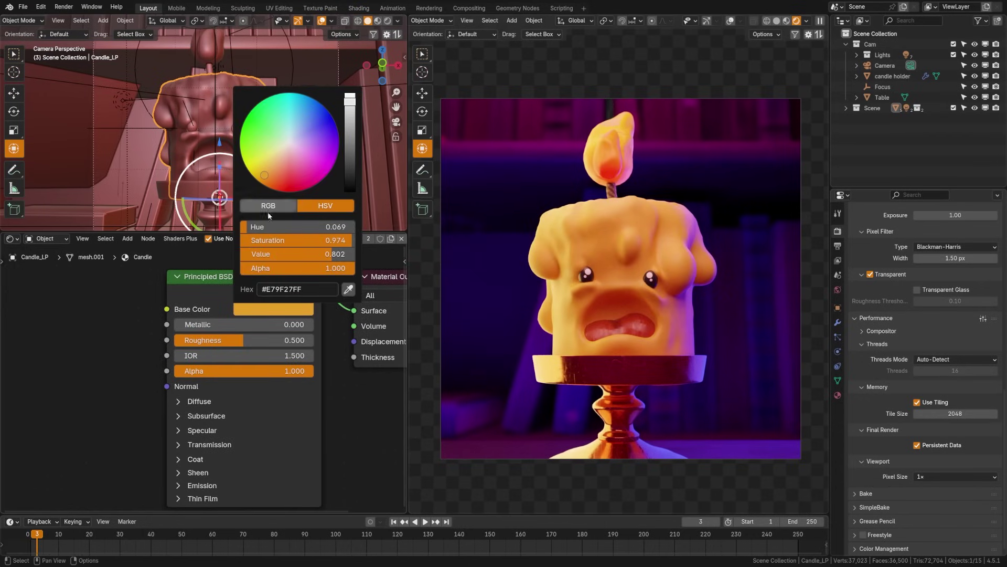
middle_click_drag(272, 394, 266, 355)
left_click(200, 375)
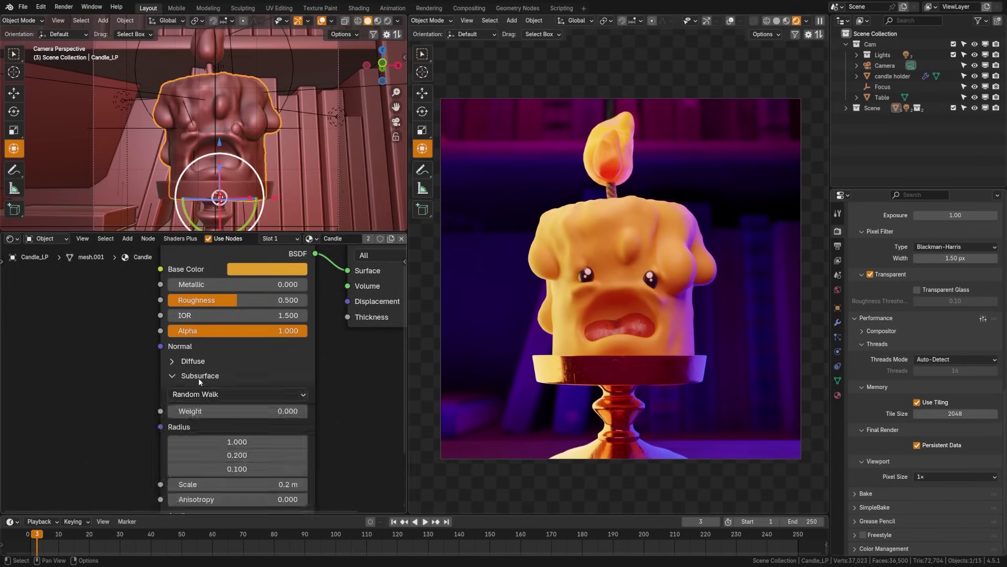
middle_click_drag(248, 436, 257, 351)
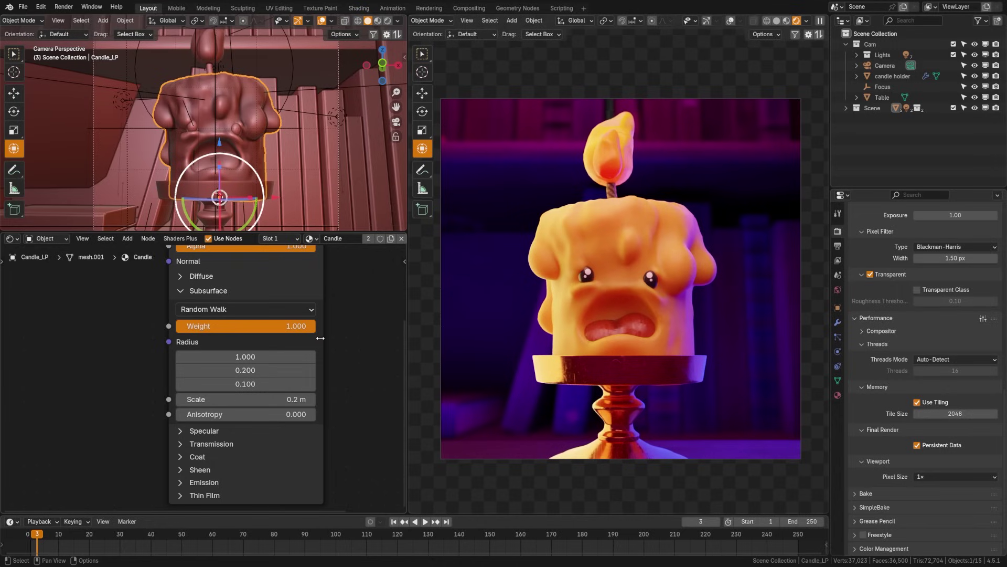
- Add a Layer Weight node beside the candle's Principled BSDF and preview its output on the model
middle_click_drag(190, 316, 247, 374)
scroll(200, 381, "down", 4)
key("shift+a")
left_click(144, 312)
type("layer")
key("Return")
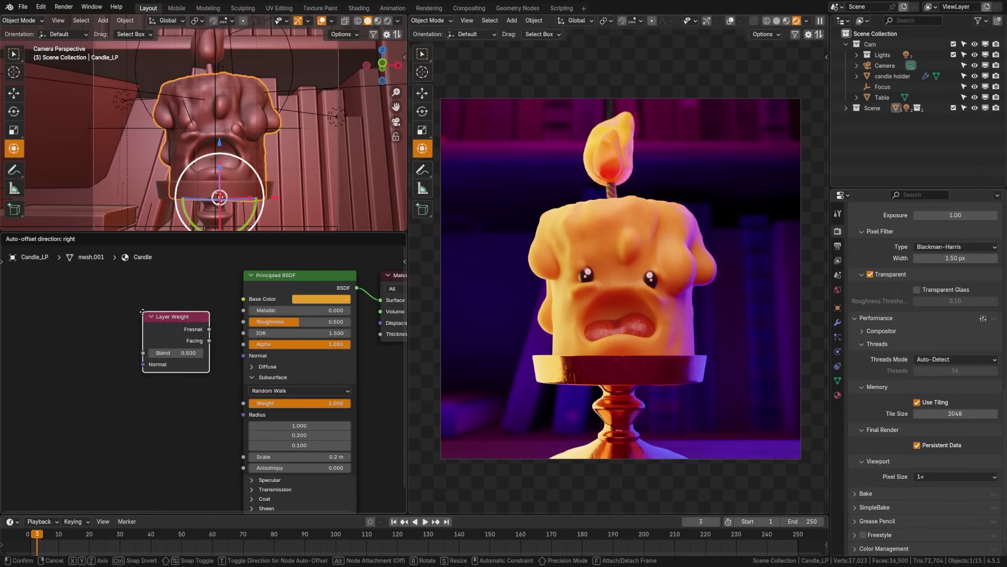
left_click(113, 343)
left_click(115, 347, "ctrl+shift")
- Move the Layer Weight node farther from the Principled BSDF and set its Blend to 0.100
middle_click_drag(130, 350, 163, 330)
left_click_drag(160, 323, 64, 340)
left_click(83, 360)
left_click(82, 359)
left_click(82, 358)
left_click(82, 358)
- Insert a Color Ramp node on the link from the Layer Weight's Fresnel output
key("shift+a")
left_click(194, 307)
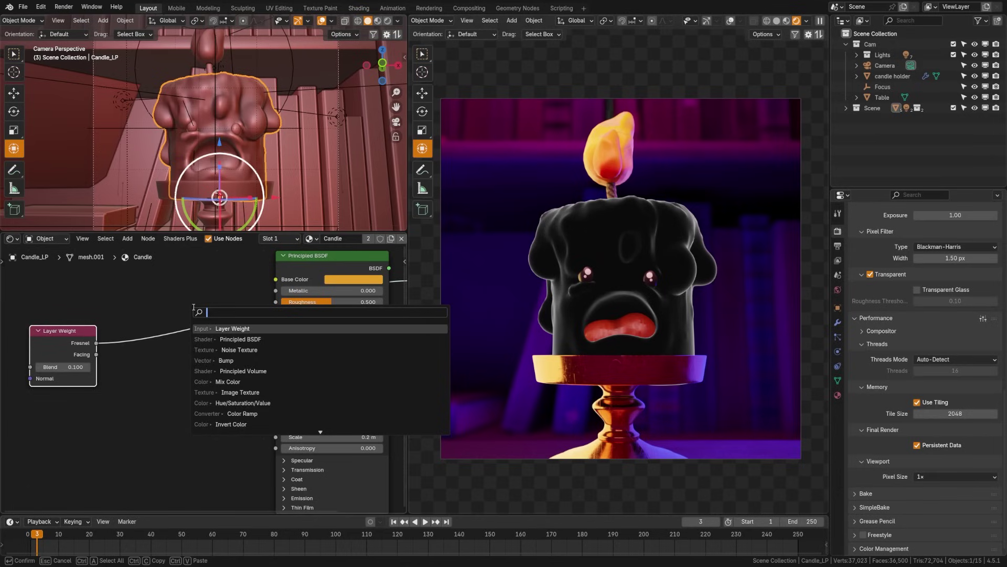
type("color di")
key("BackSpace")
key("BackSpace")
type("r")
key("Return")
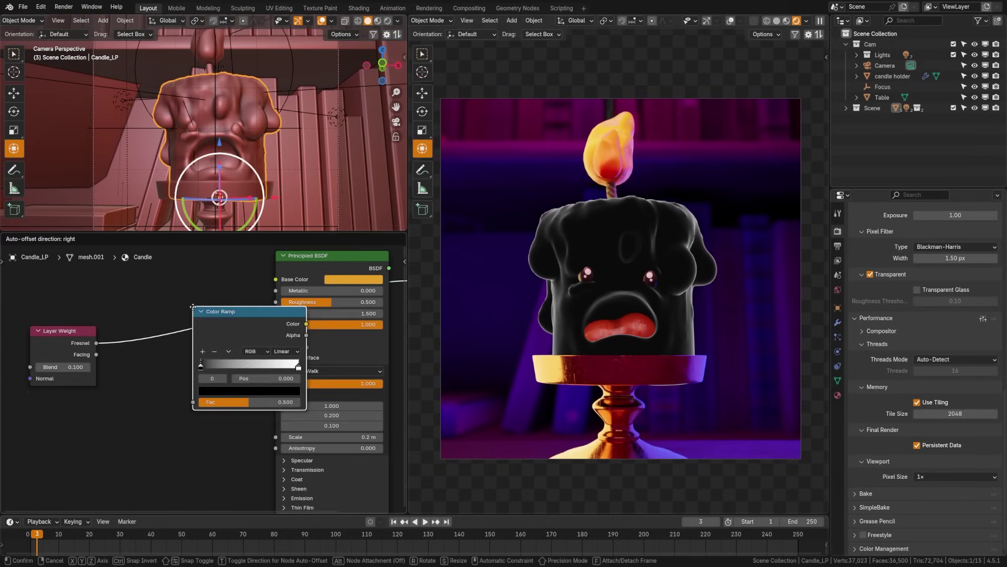
left_click(122, 296)
- Move the Color Ramp's white stop to about the middle and its black stop to 0.033, and reposition the node
left_click_drag(228, 355, 182, 357)
left_click_drag(131, 356, 137, 355)
left_click_drag(221, 315, 201, 323)
- Preview the Principled BSDF on the candle again and connect the Color Ramp's color output to the subsurface Weight
left_click(334, 261, "ctrl+shift")
middle_click_drag(286, 341, 222, 299)
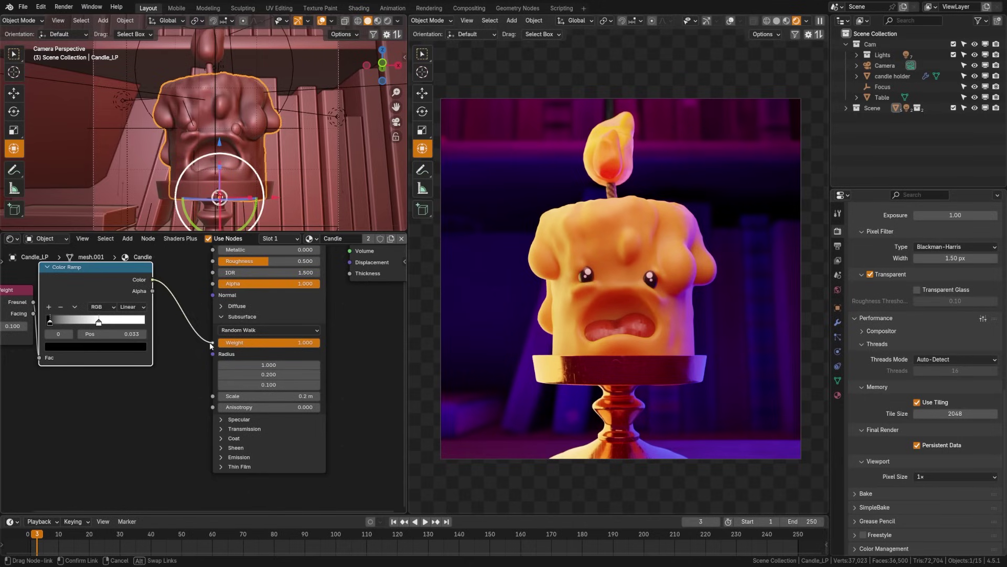